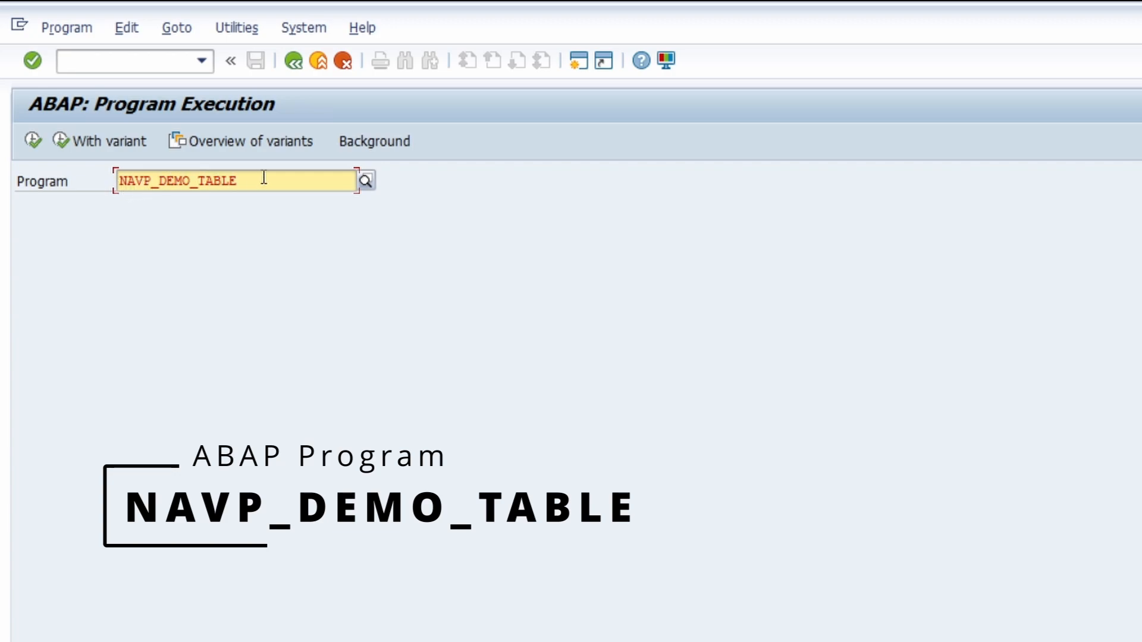
Execute the NAVP_DEMO_TABLE program with its default selections and view the navigation profile options of the flight booking list
double_click(210, 185)
key(F8)
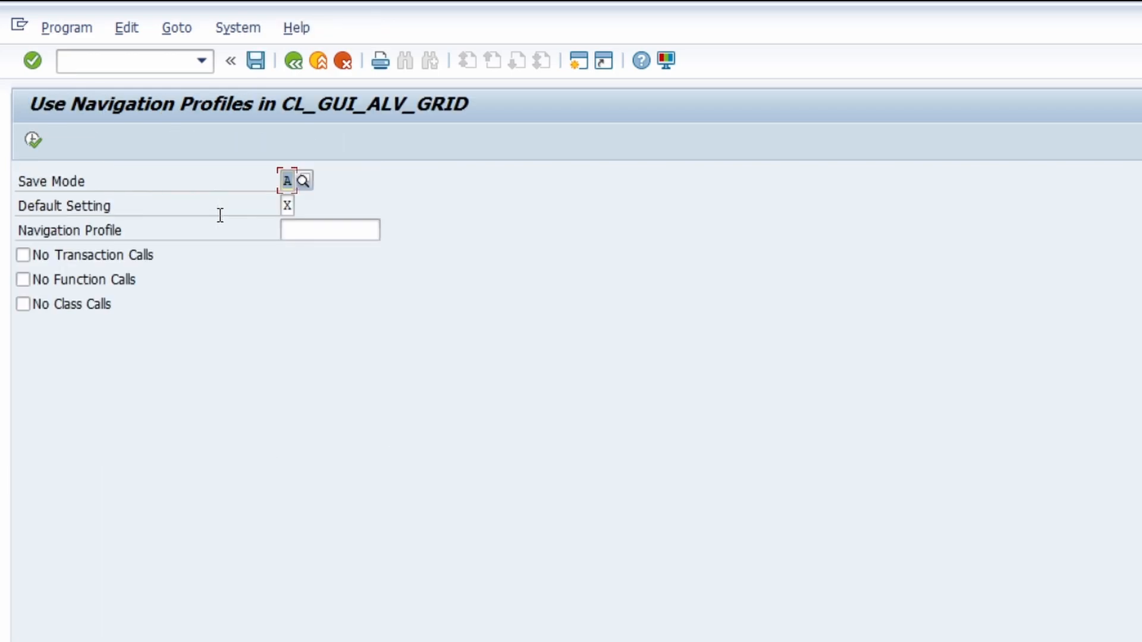
click(34, 141)
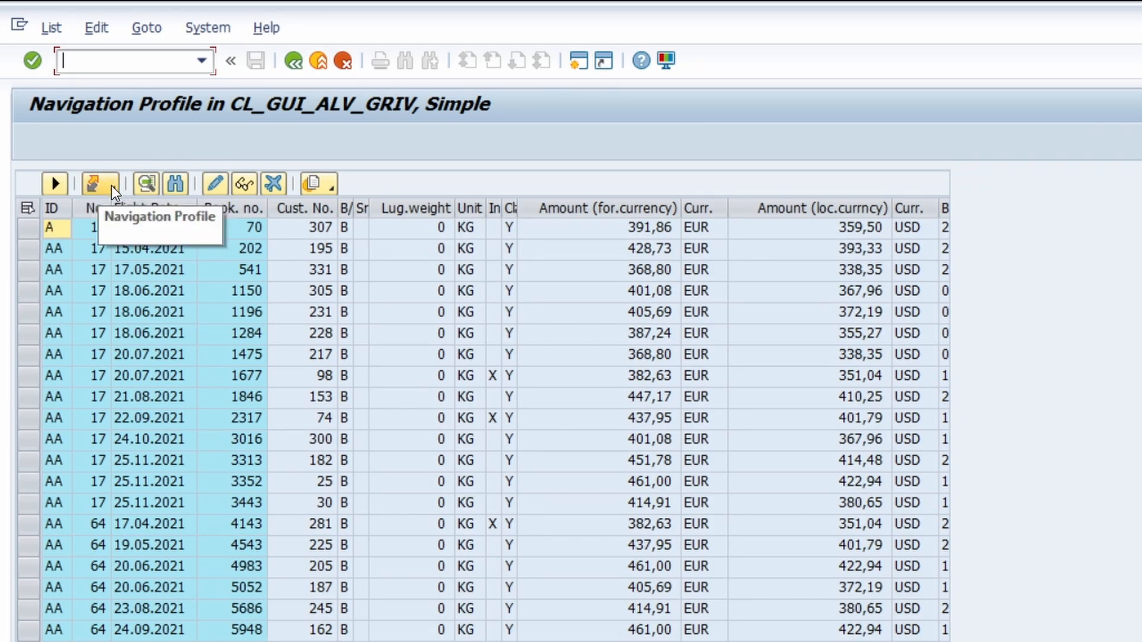
click(113, 191)
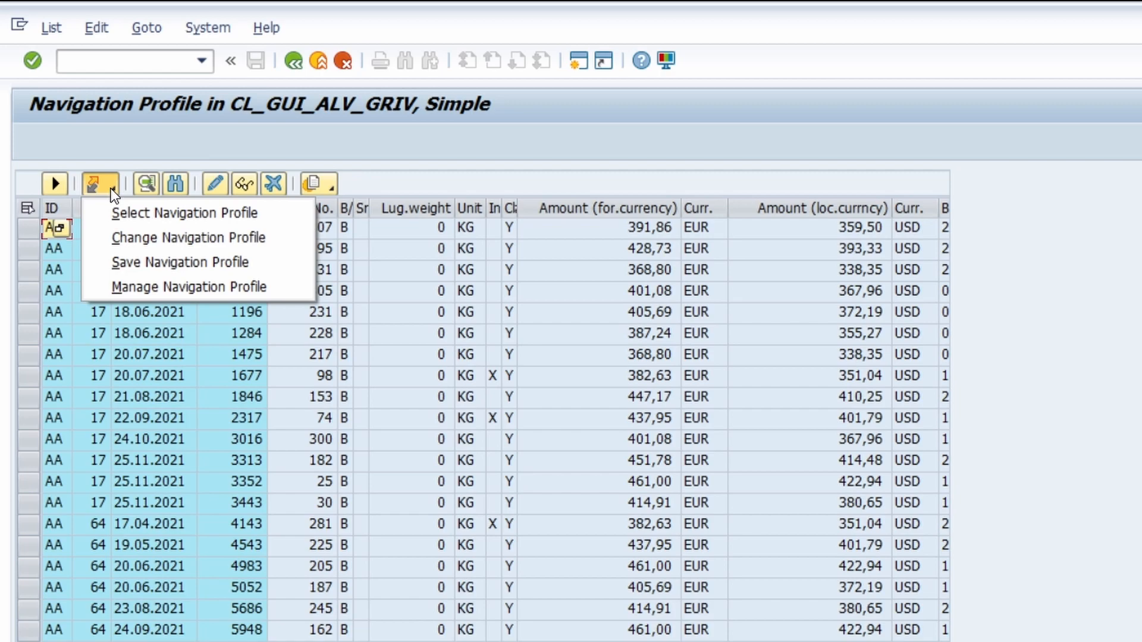
click(108, 189)
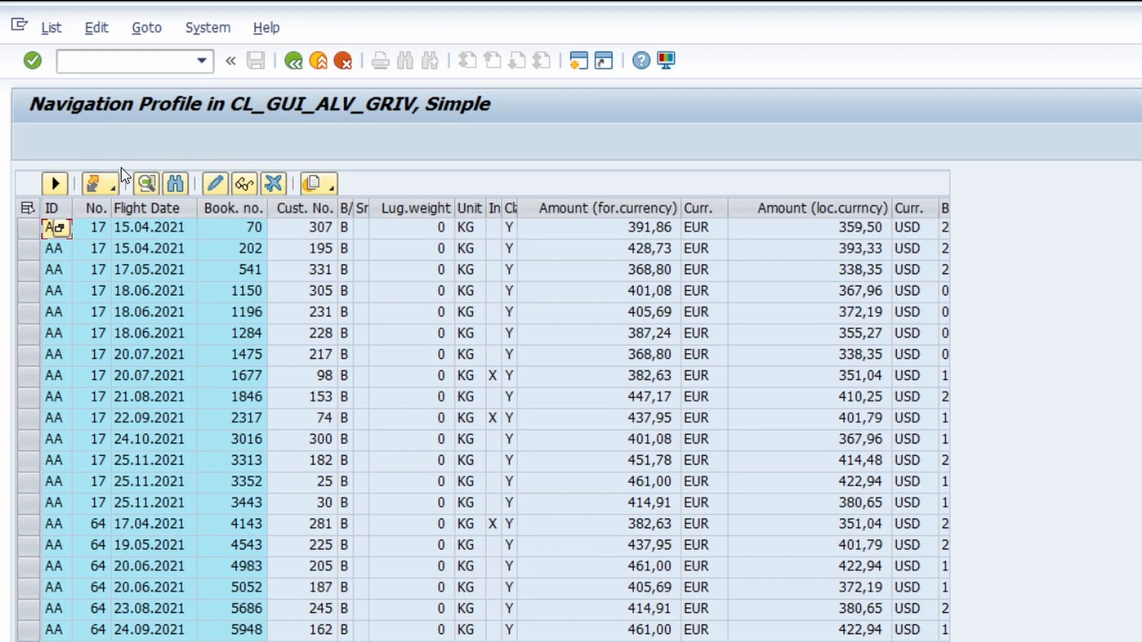
Start transaction NAVP_MANAGE in a new session and place its window beside the flight booking list
click(112, 58)
text(/o)
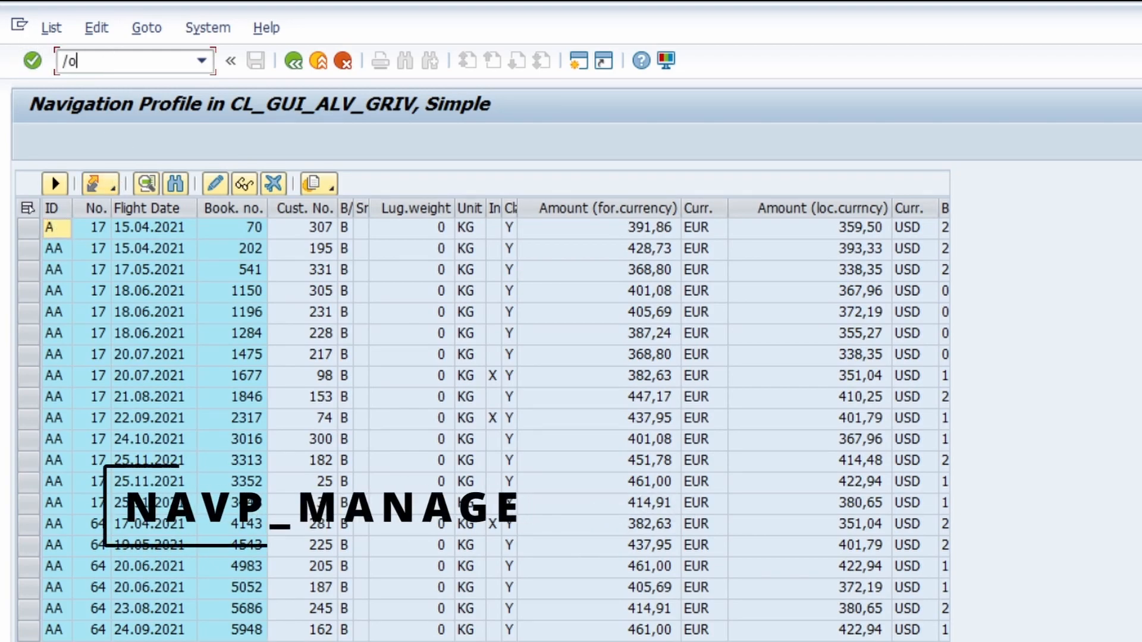
text(navp_manage)
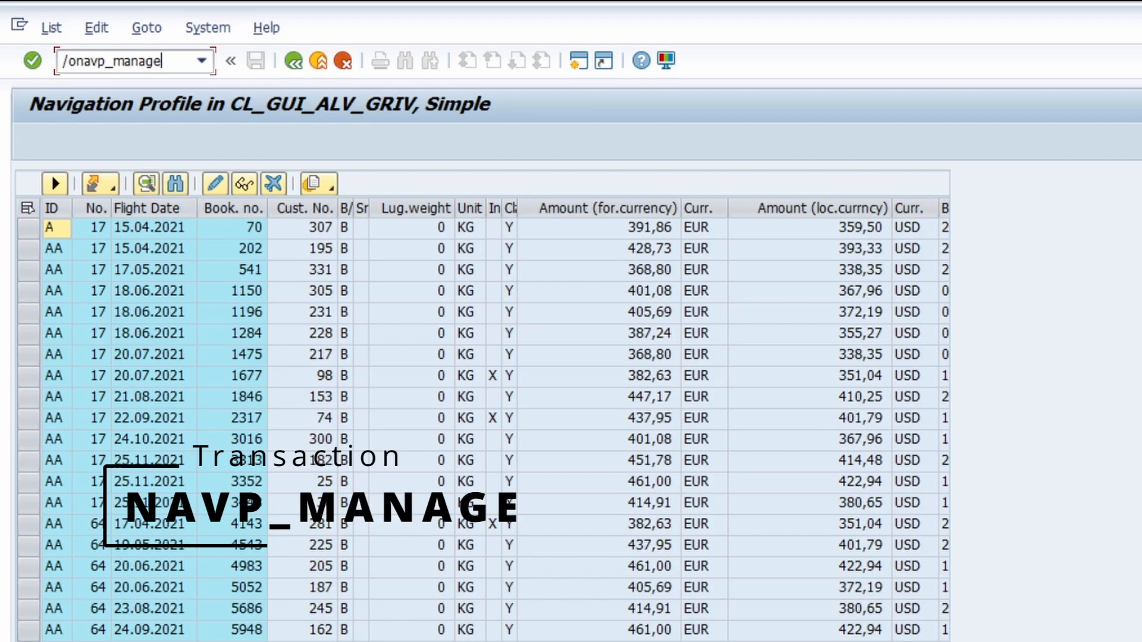
key(Return)
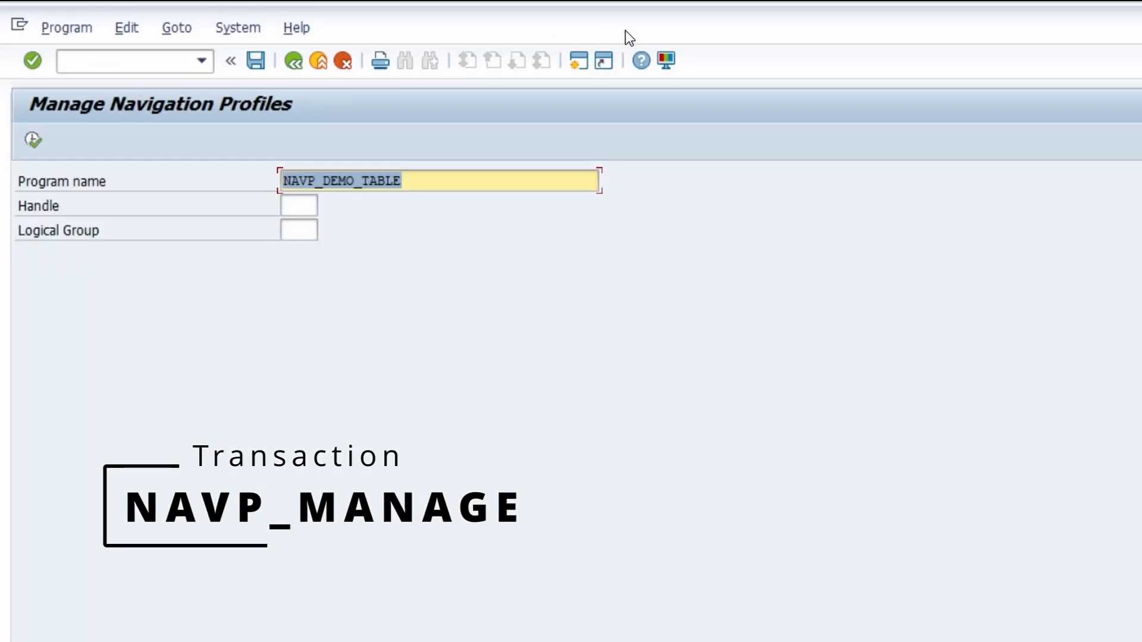
drag(524, 35, 1089, 117)
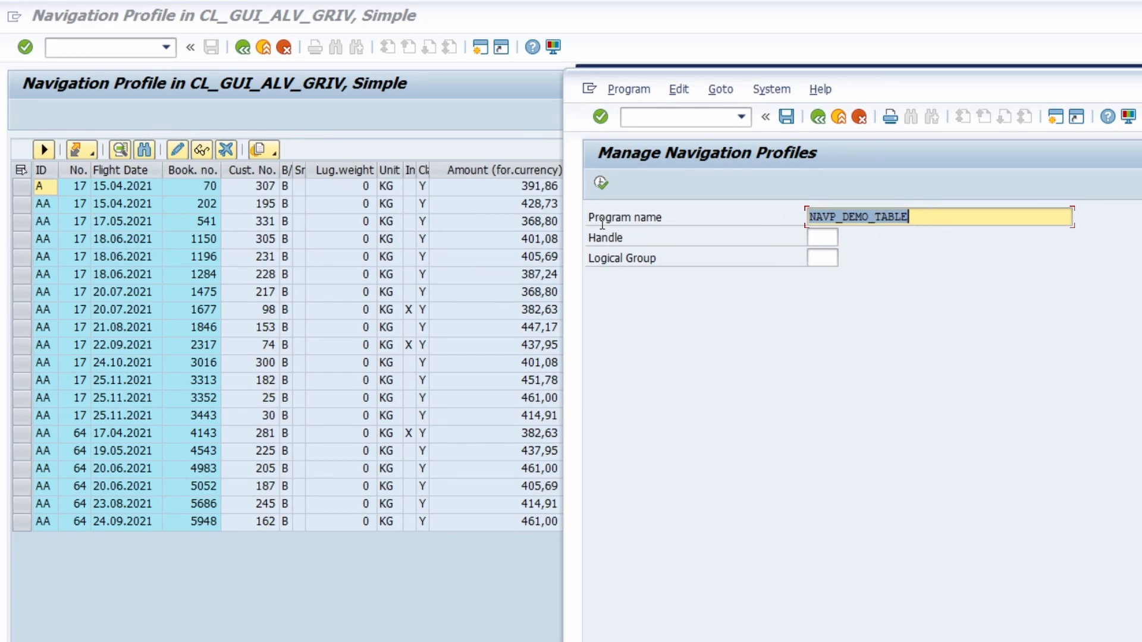
Display the user navigation profiles for program NAVP_DEMO_TABLE, leaving the handle and logical group empty
click(822, 238)
key(Tab)
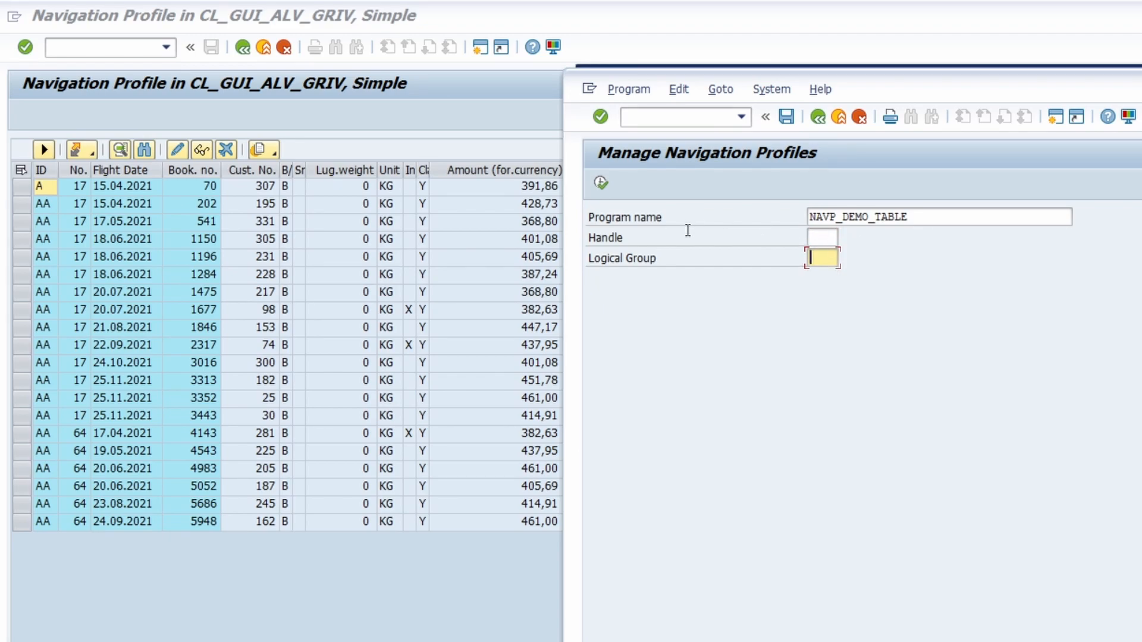
click(901, 211)
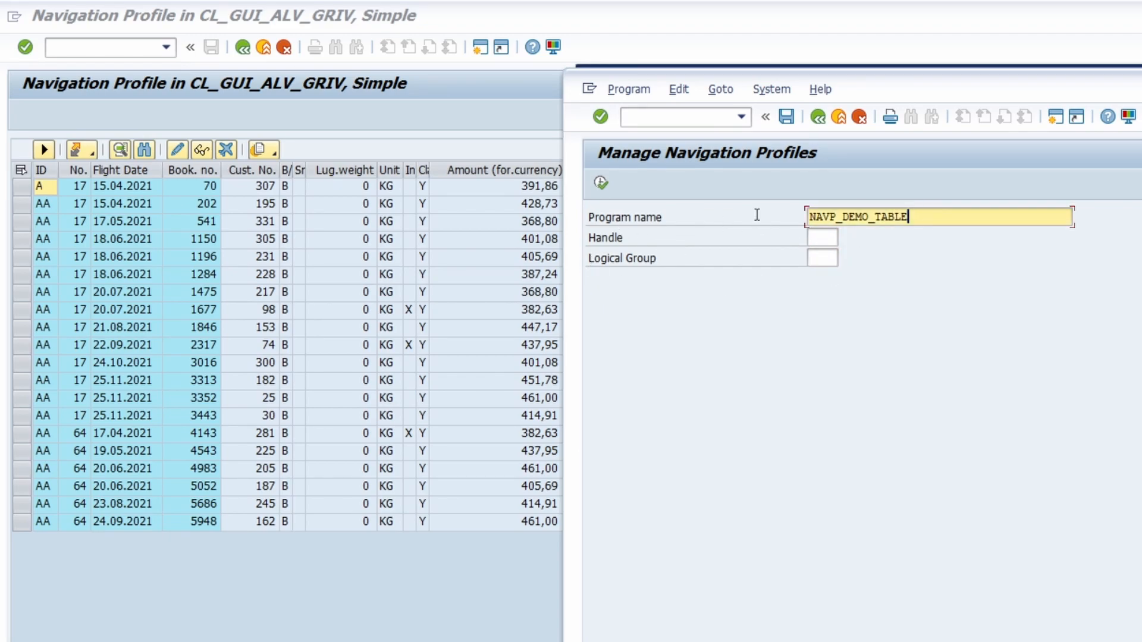
click(601, 183)
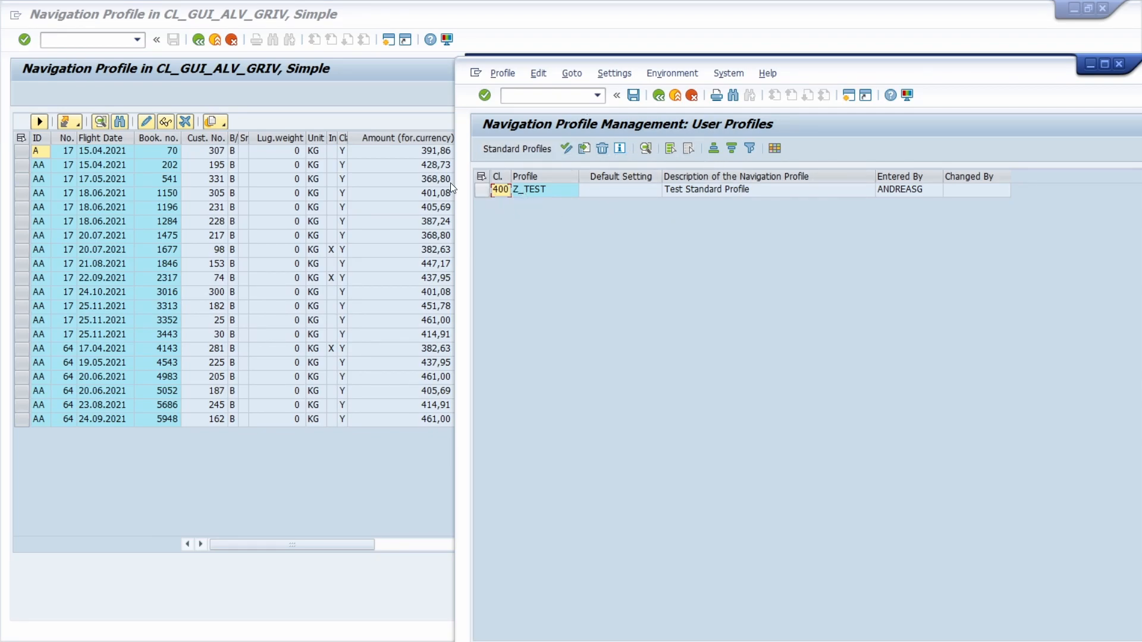
Return to the flight booking list and close the separate navigation profile management session
click(300, 114)
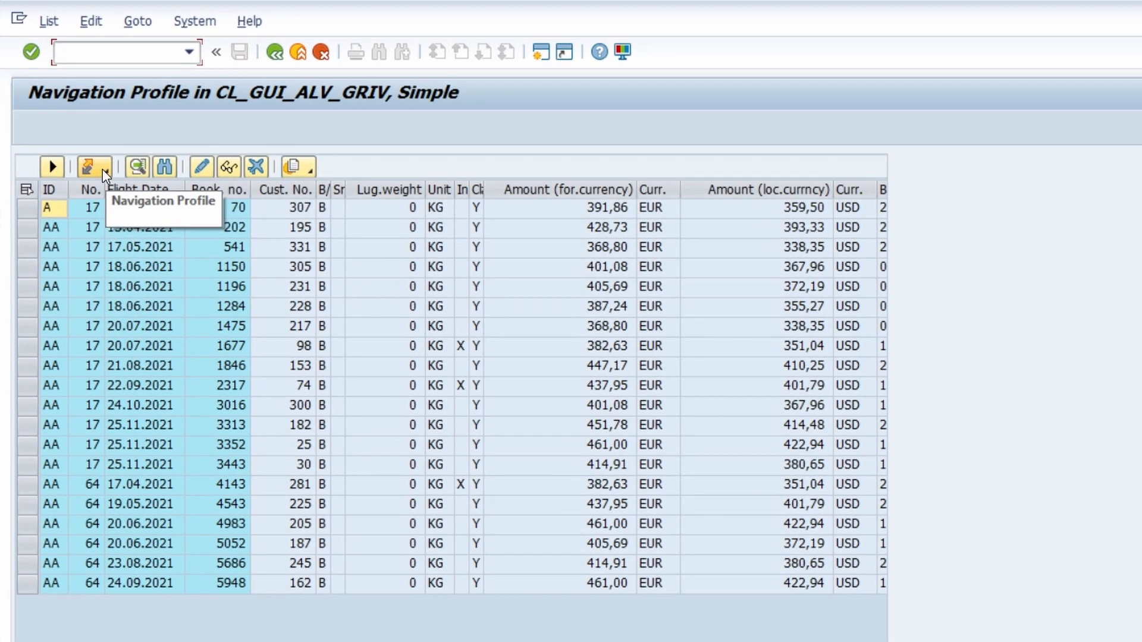
click(78, 125)
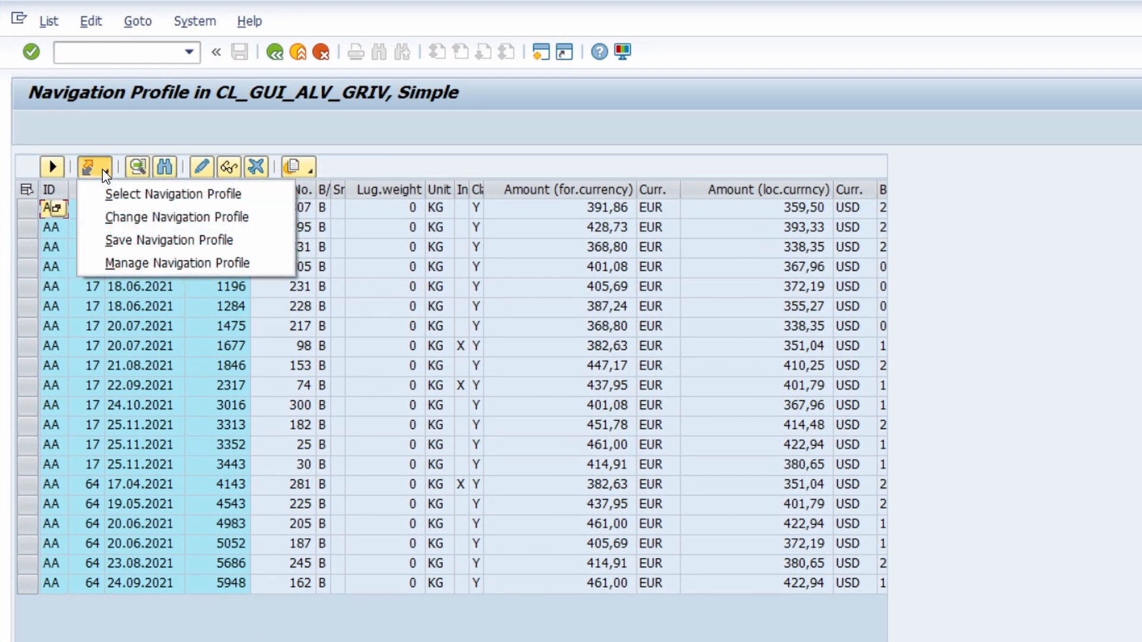
click(149, 261)
click(495, 603)
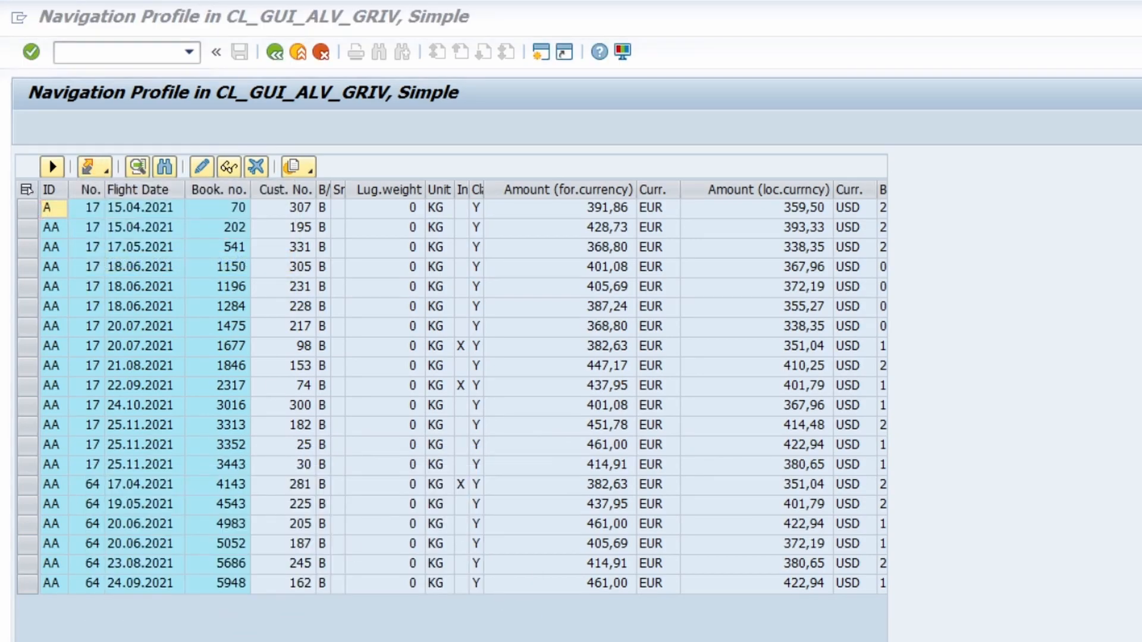
key(alt+F4)
View navigation profile management directly from the flight booking list and go back to the list
click(105, 168)
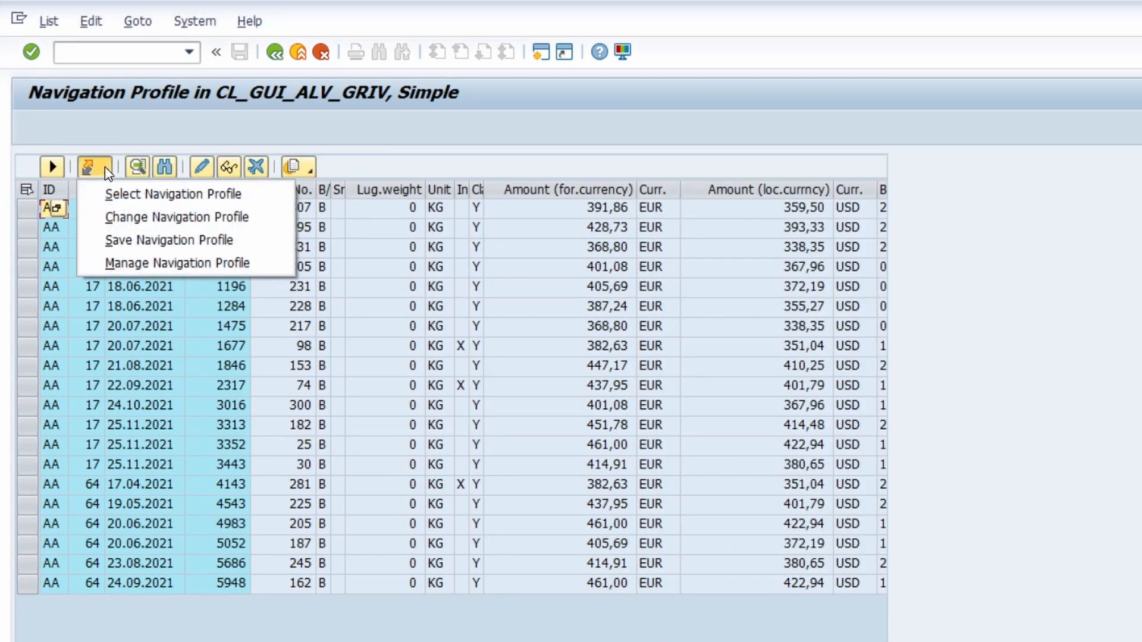
click(136, 264)
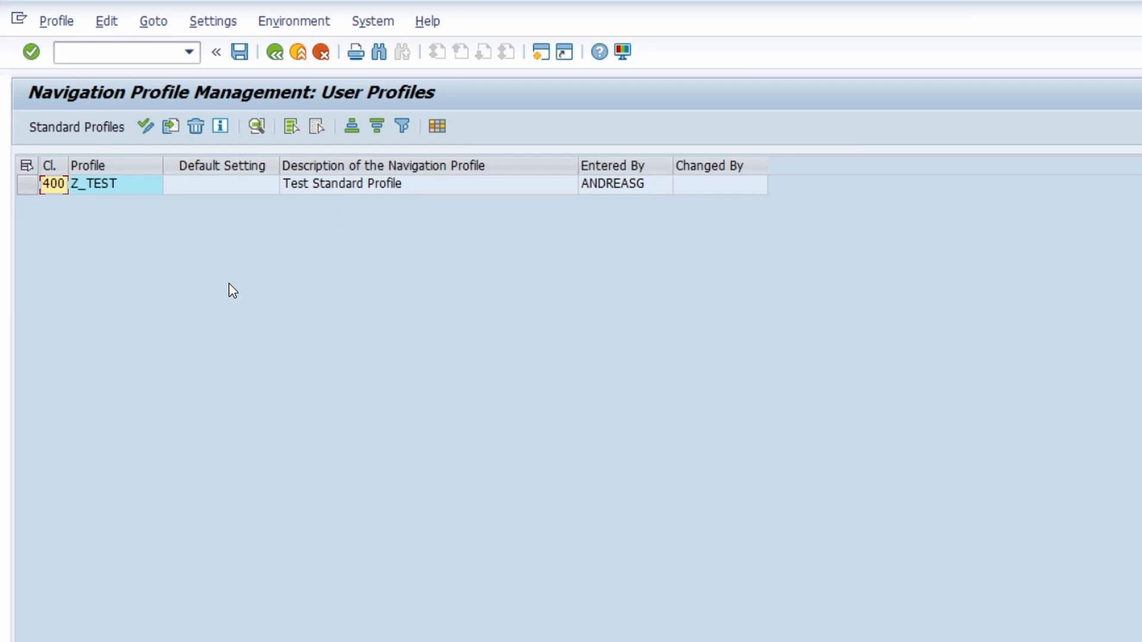
click(279, 55)
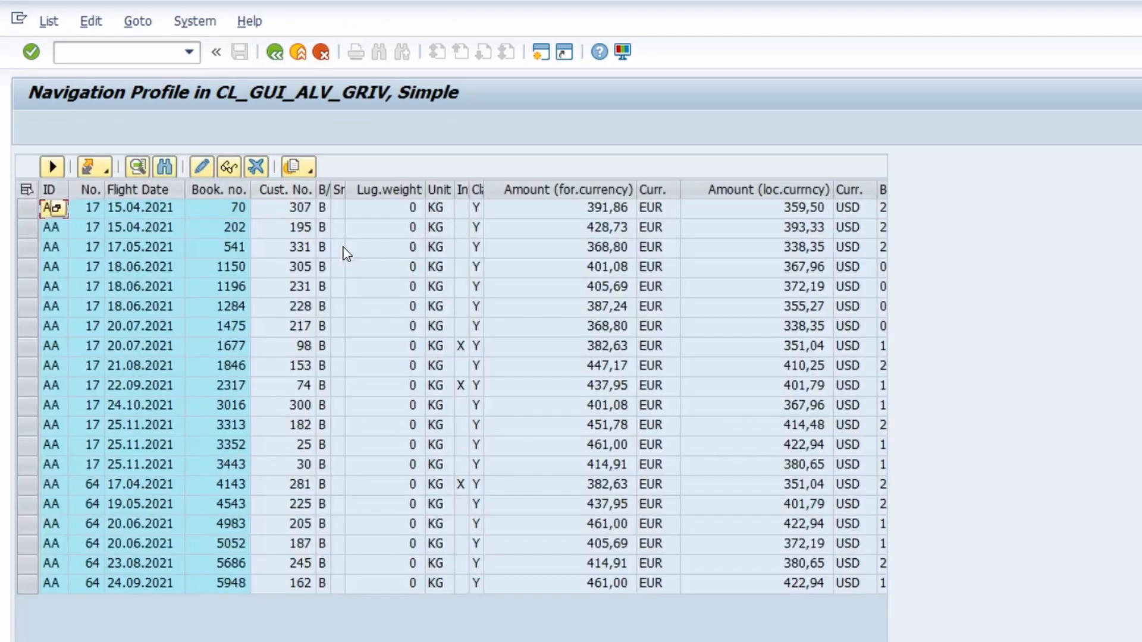
Select the Z_TEST navigation profile, Test Standard Profile, for the flight booking list
click(107, 174)
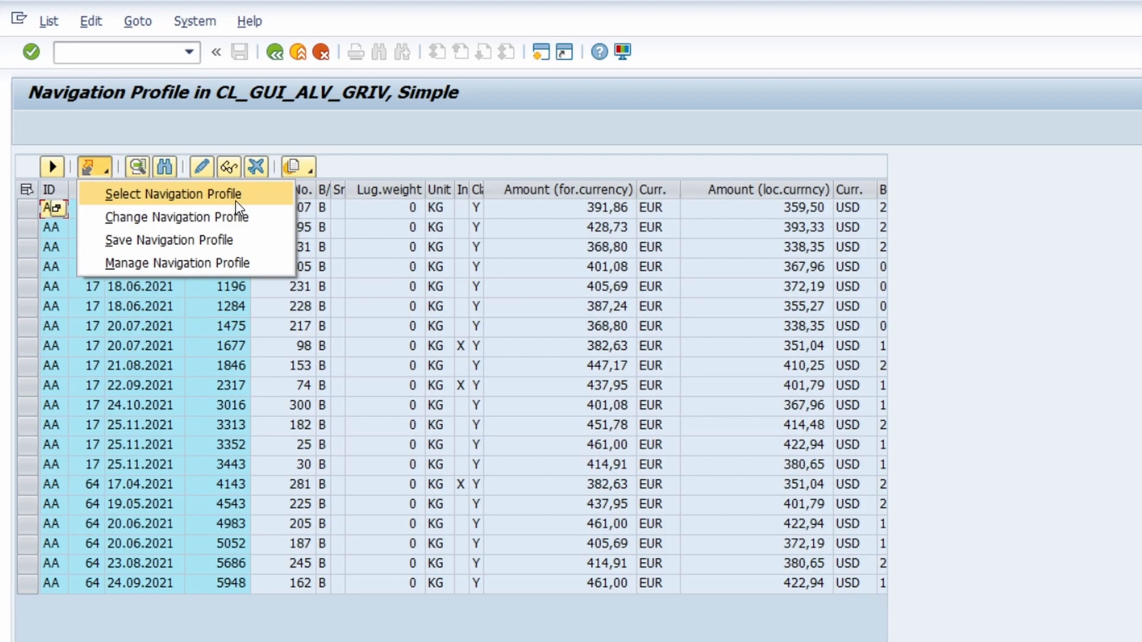
click(174, 194)
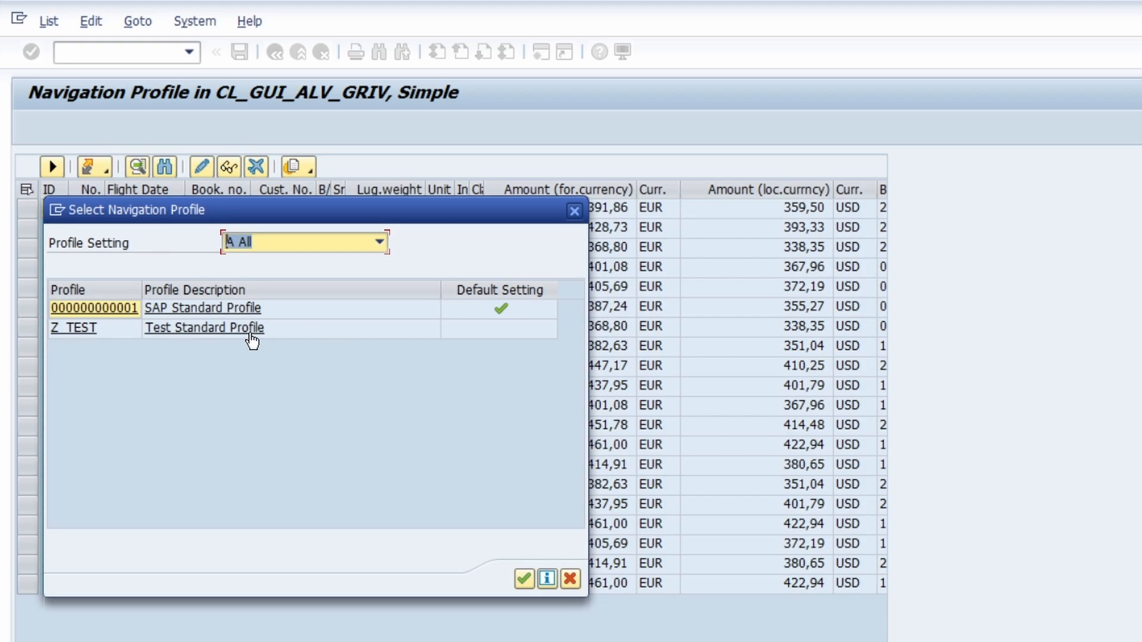
click(93, 333)
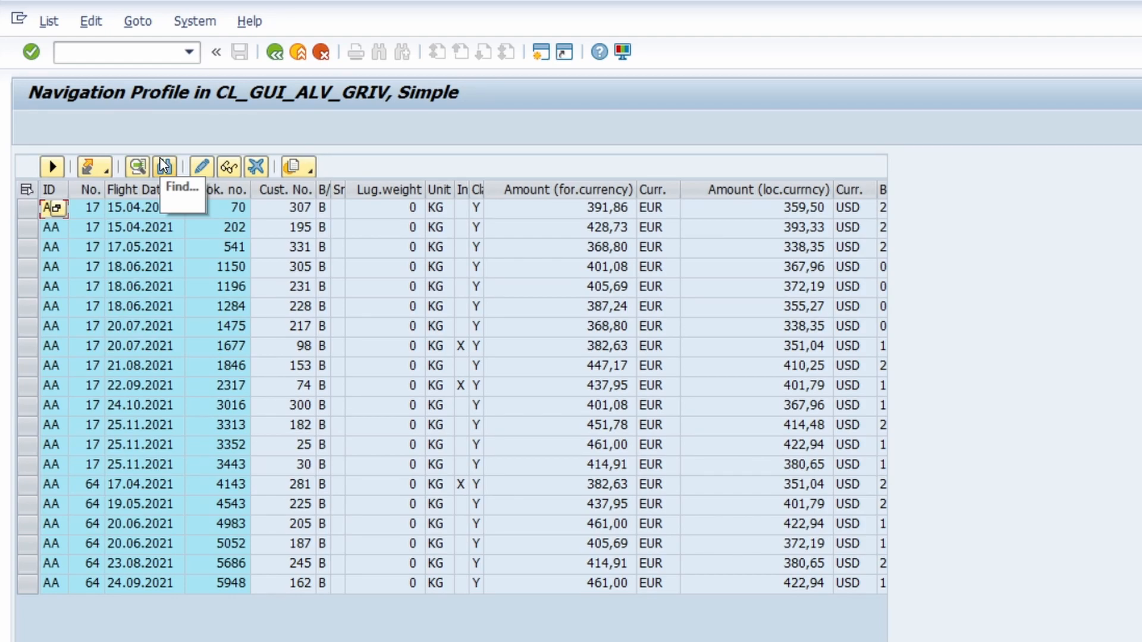
Open the current navigation profile for changing and start inserting a transaction call under Application Toolbar
click(109, 169)
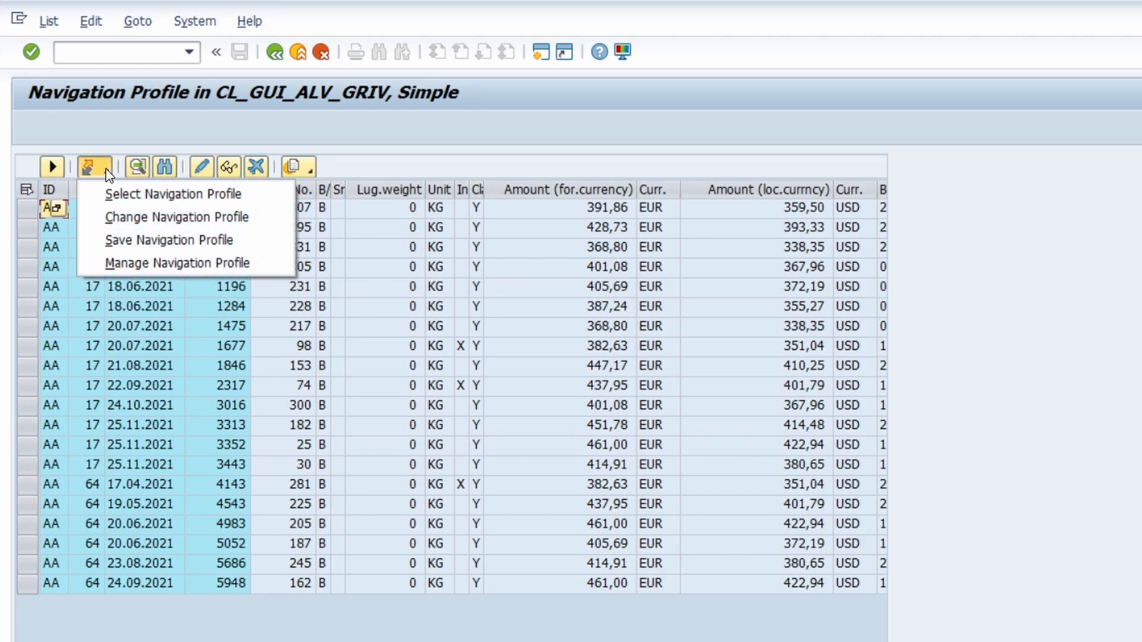
click(147, 219)
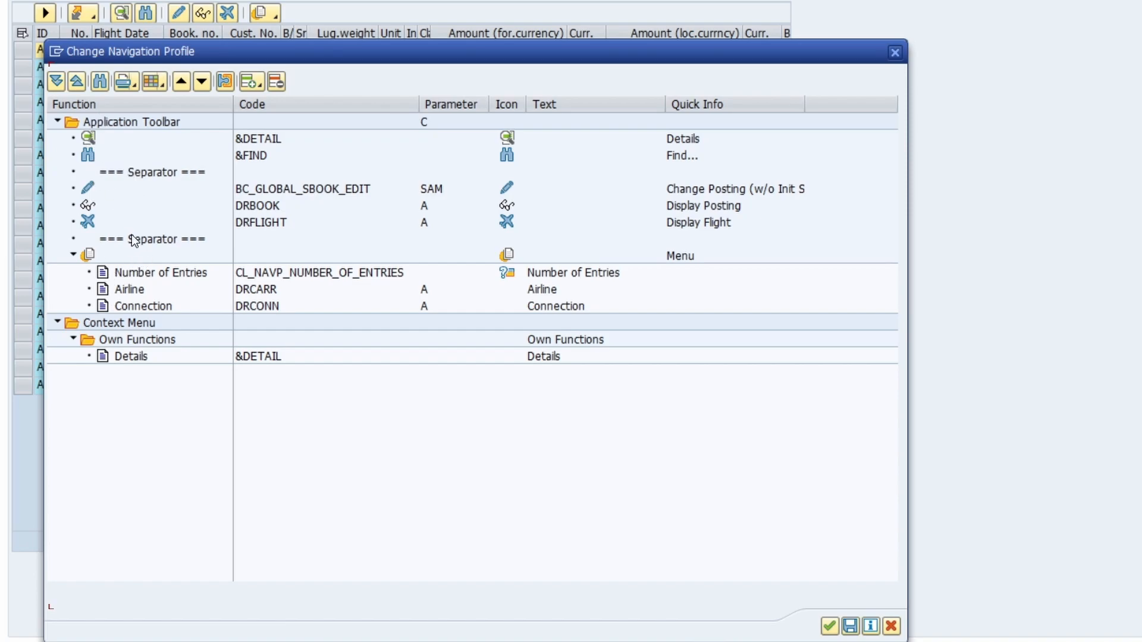
click(119, 121)
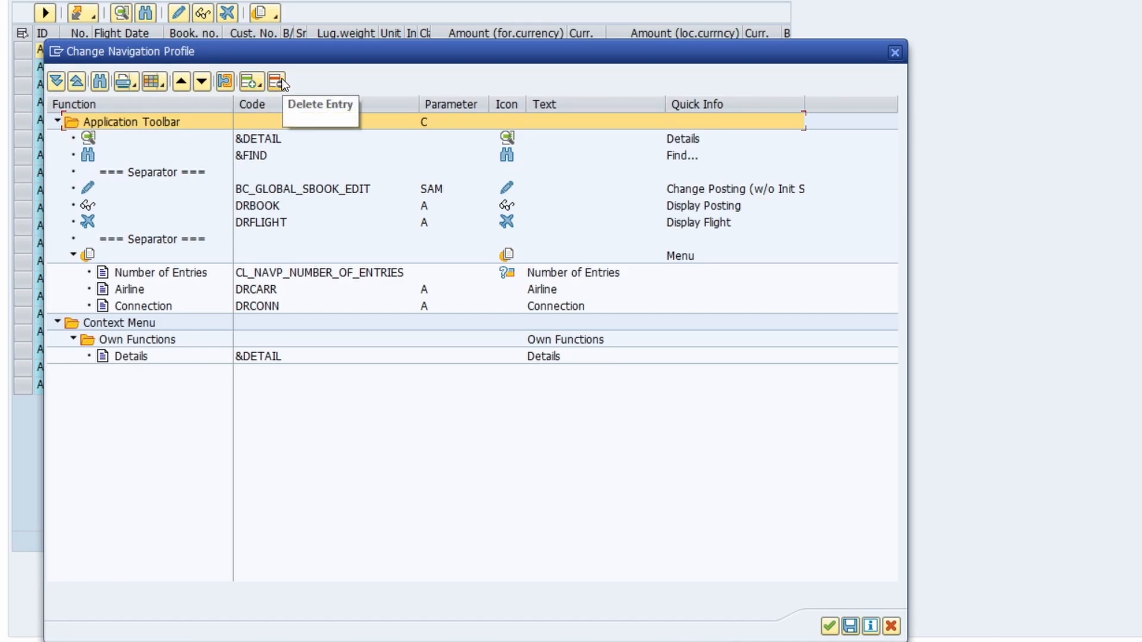
click(259, 84)
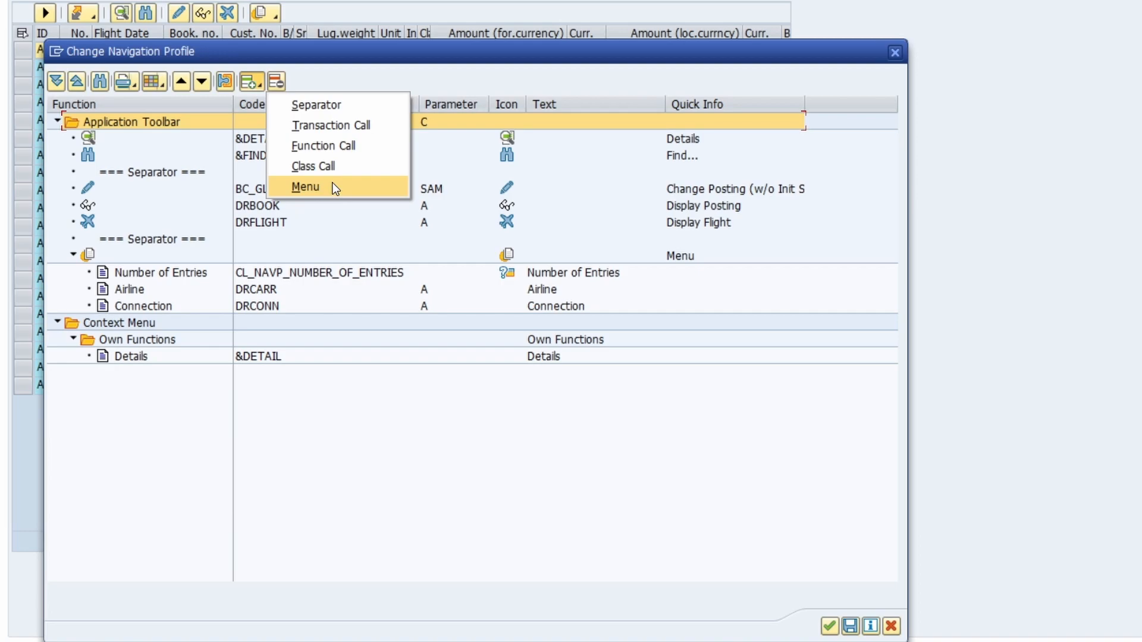
click(325, 127)
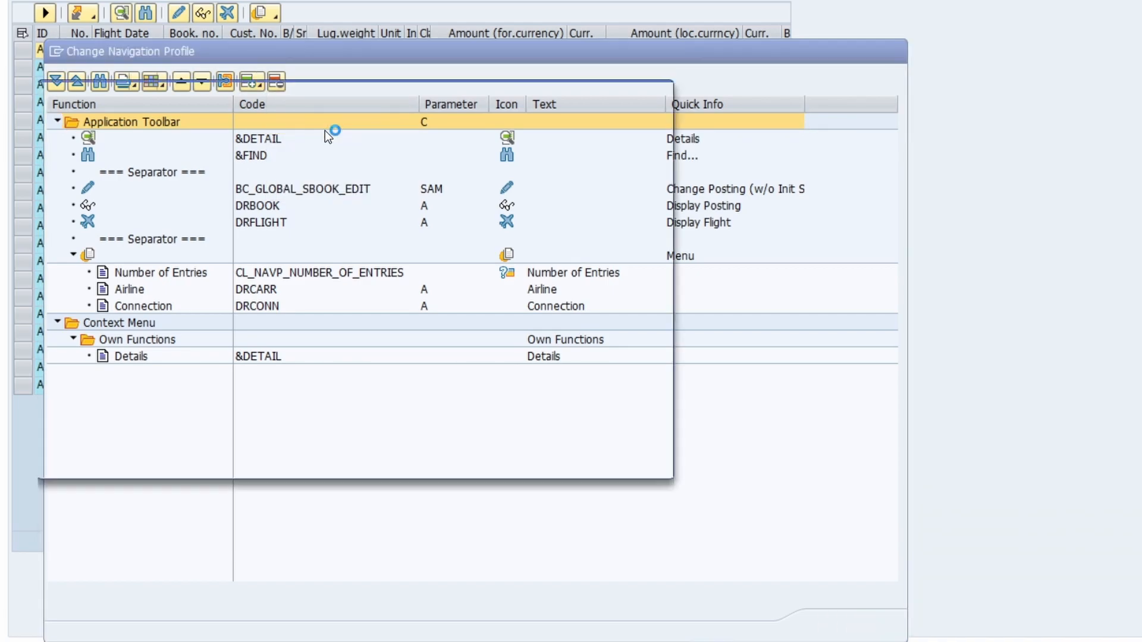
drag(355, 95, 555, 163)
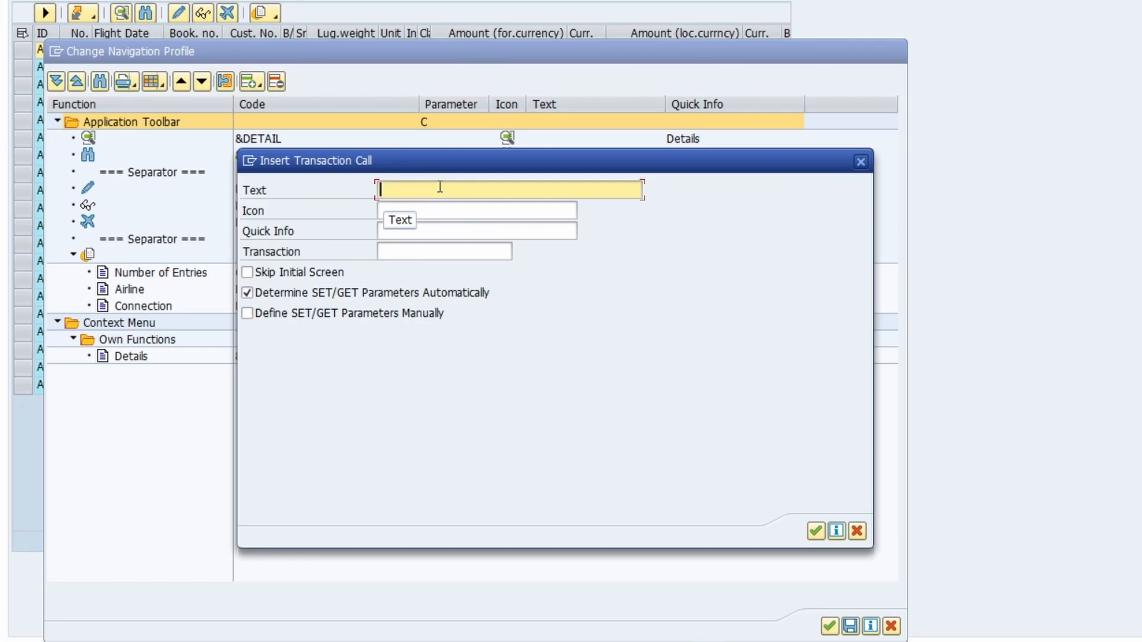
Set the transaction call's text to Display Purchase Order and its icon to ICON_START_VIEWER
text(Disp)
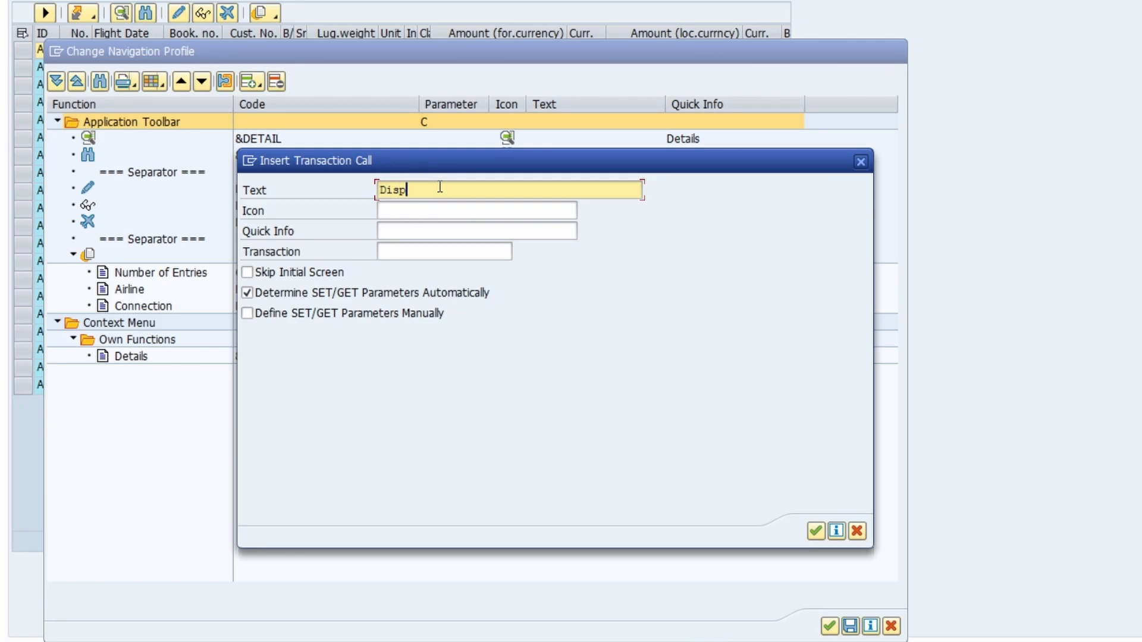
text(lay Purchase Order)
click(430, 212)
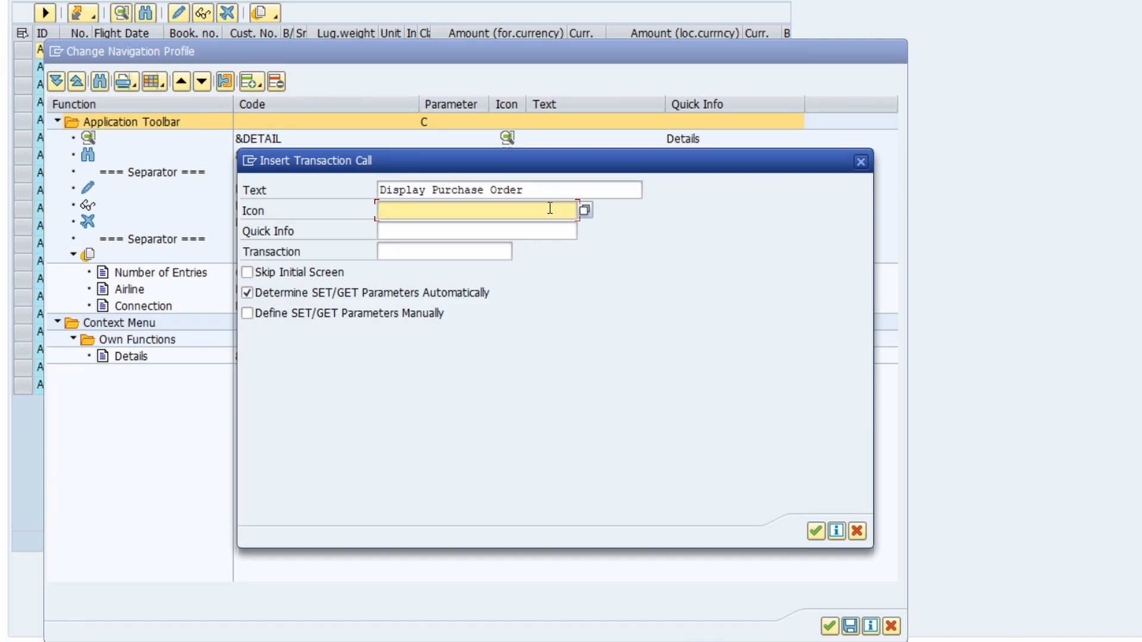
click(585, 209)
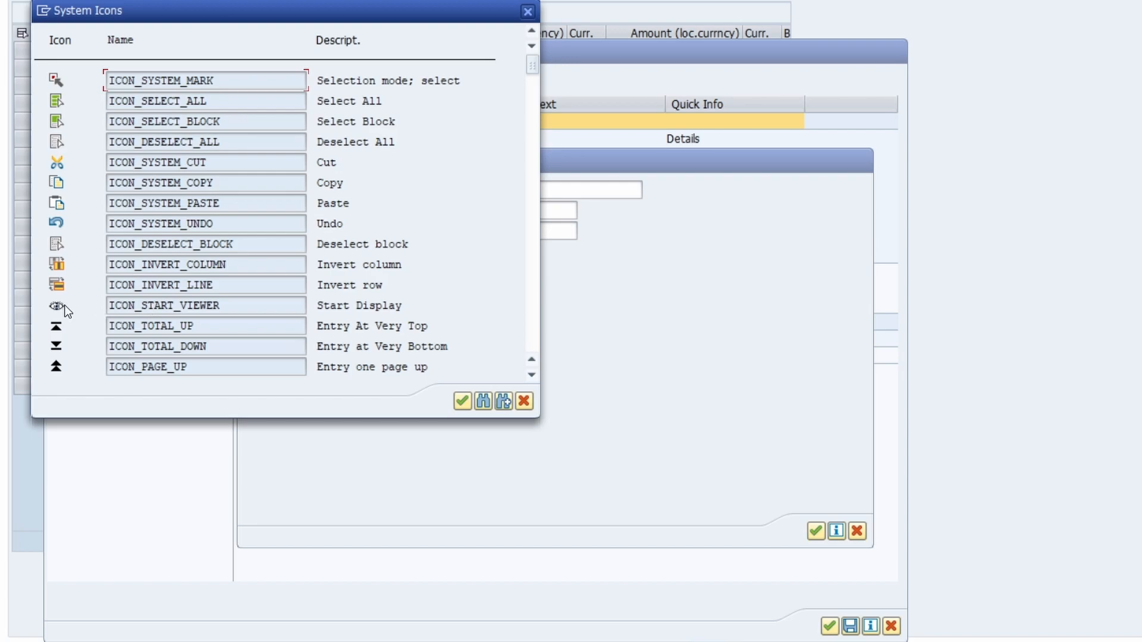
click(226, 304)
double_click(217, 308)
Set the quick info to Display Purchase Order and the transaction to ME23N, and apply the new entry to the list
click(430, 233)
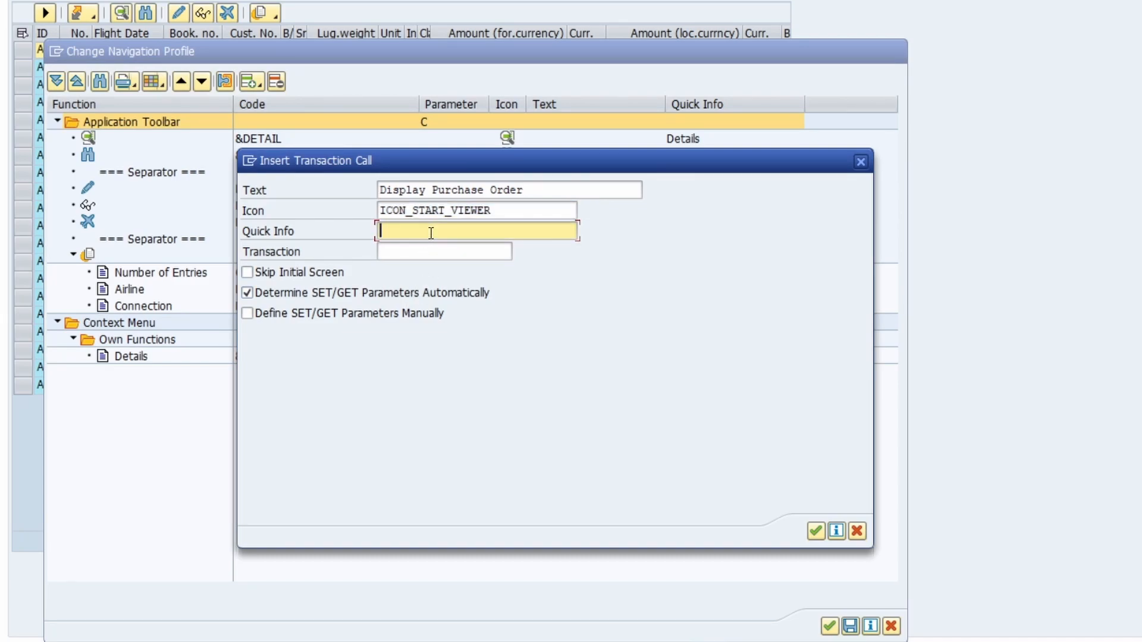
text(Display Purchase Order)
click(419, 253)
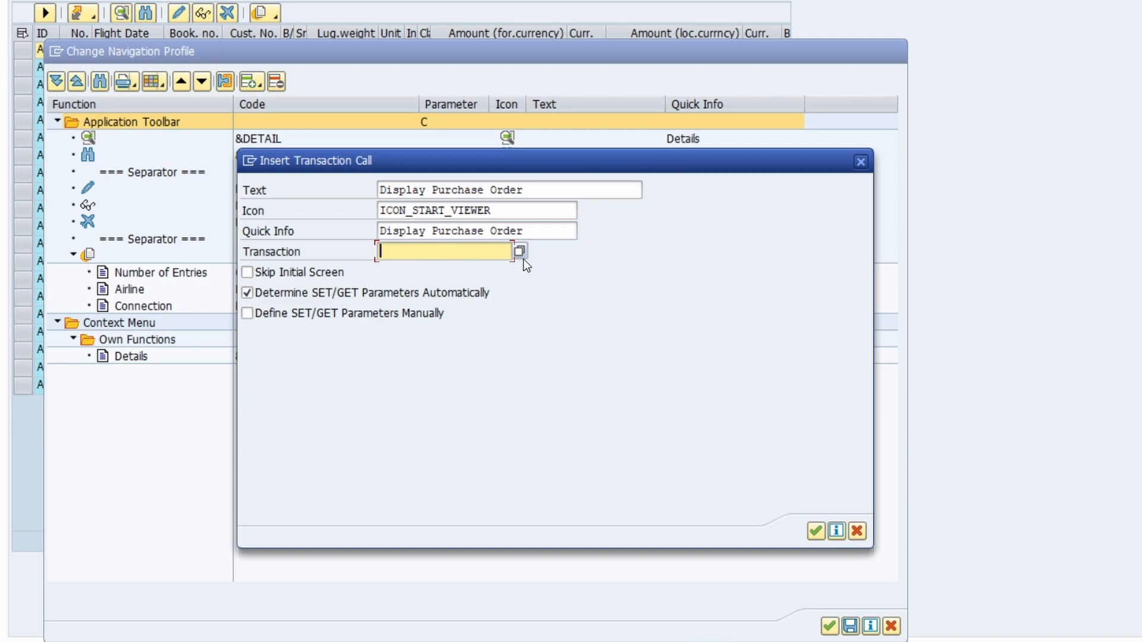
text(ME23N)
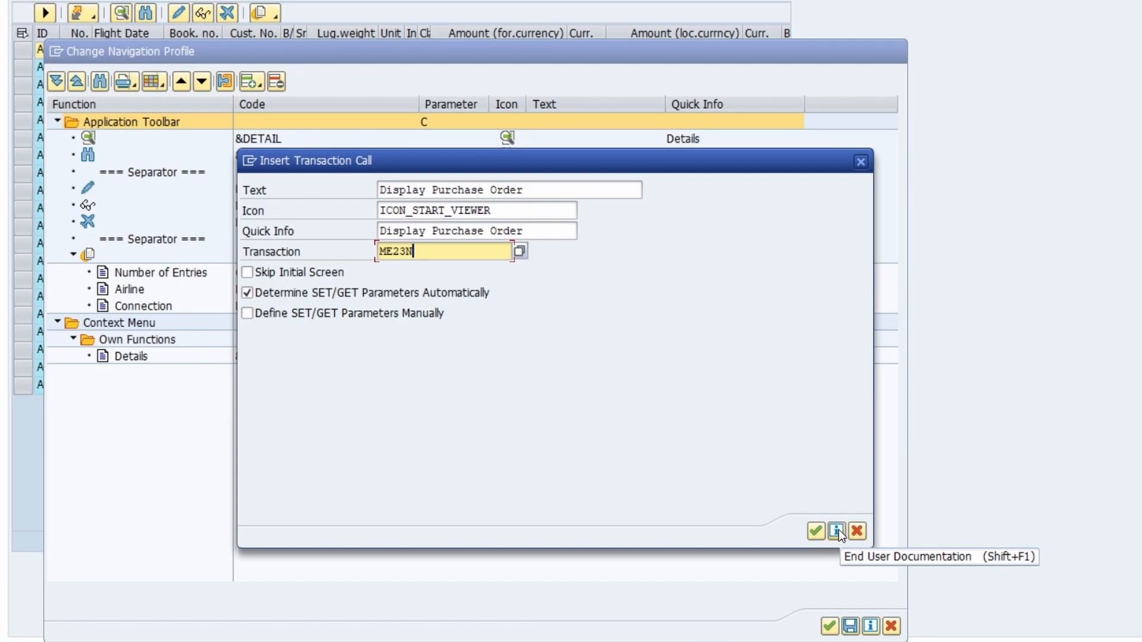
key(Return)
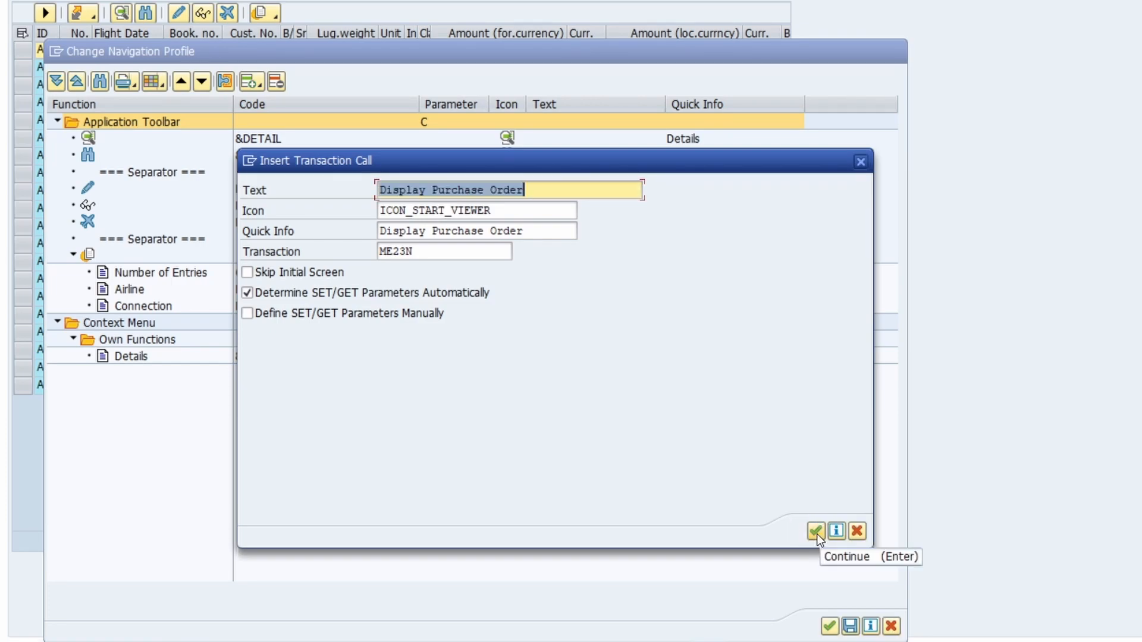
click(816, 533)
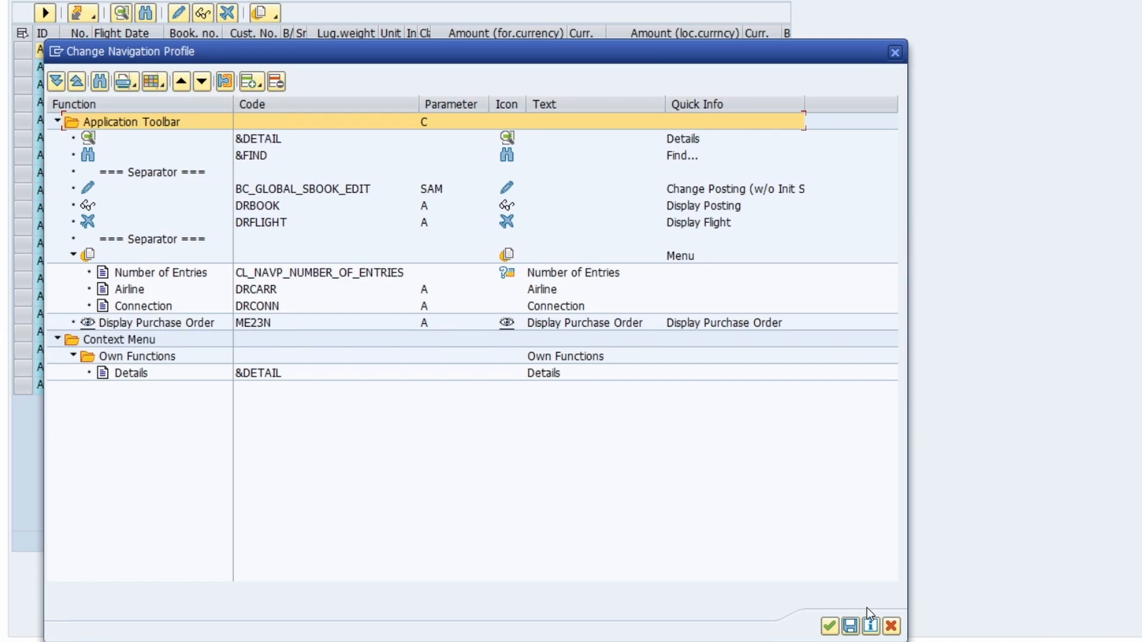
click(830, 627)
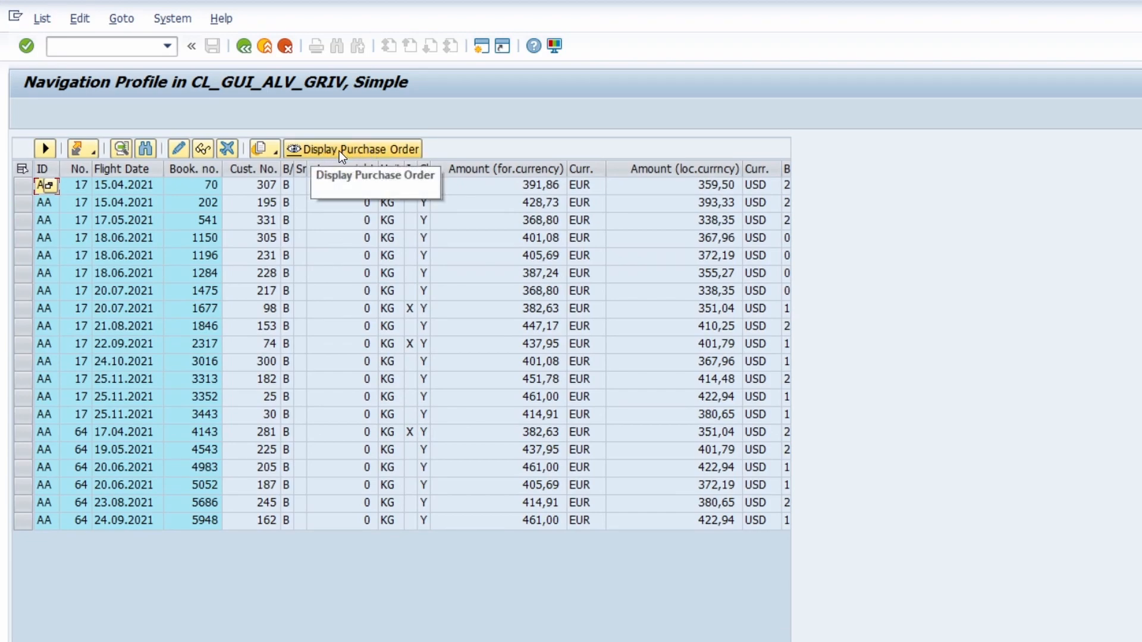
Test the Display Purchase Order function from the flight booking list and return to the list
click(339, 150)
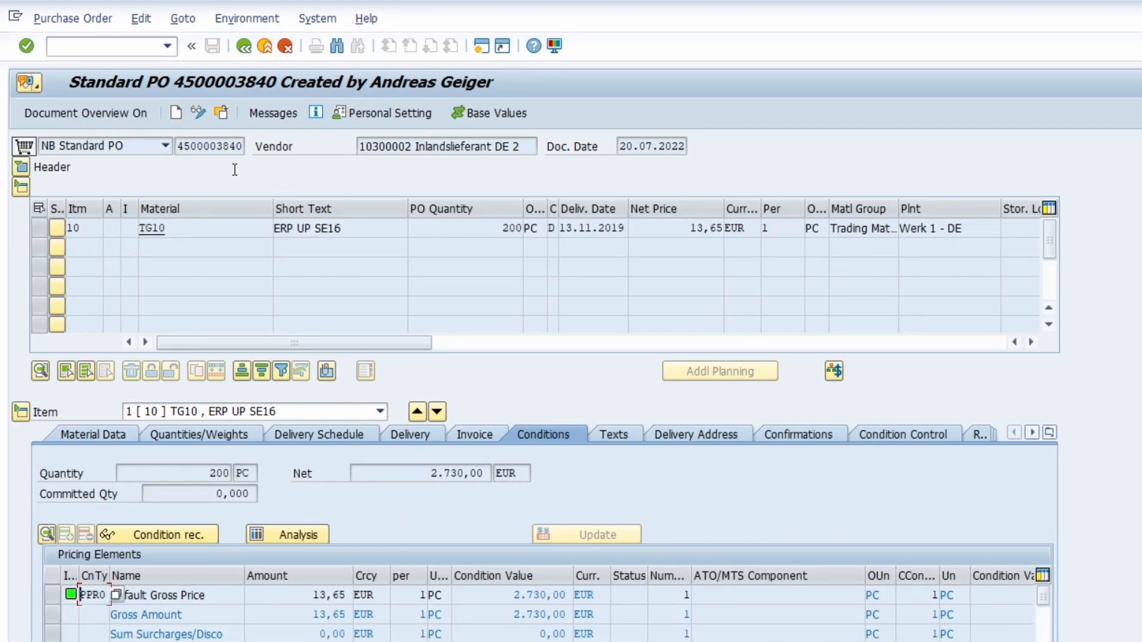
click(241, 50)
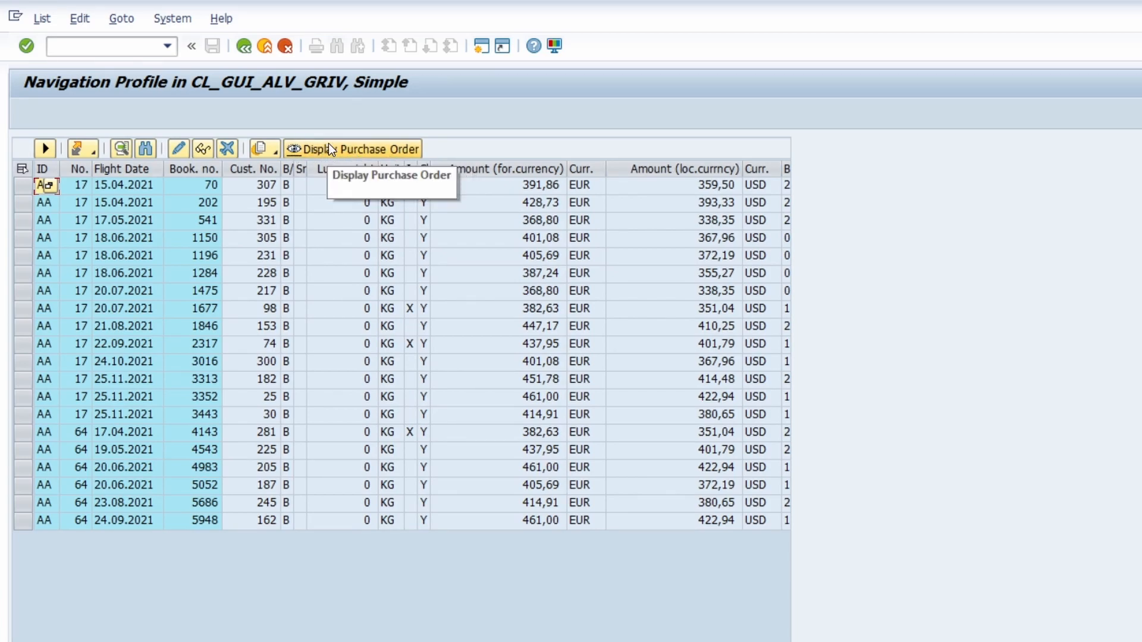
Clear the text of the ME23N Display Purchase Order entry in the current navigation profile and apply the change to the list
click(92, 153)
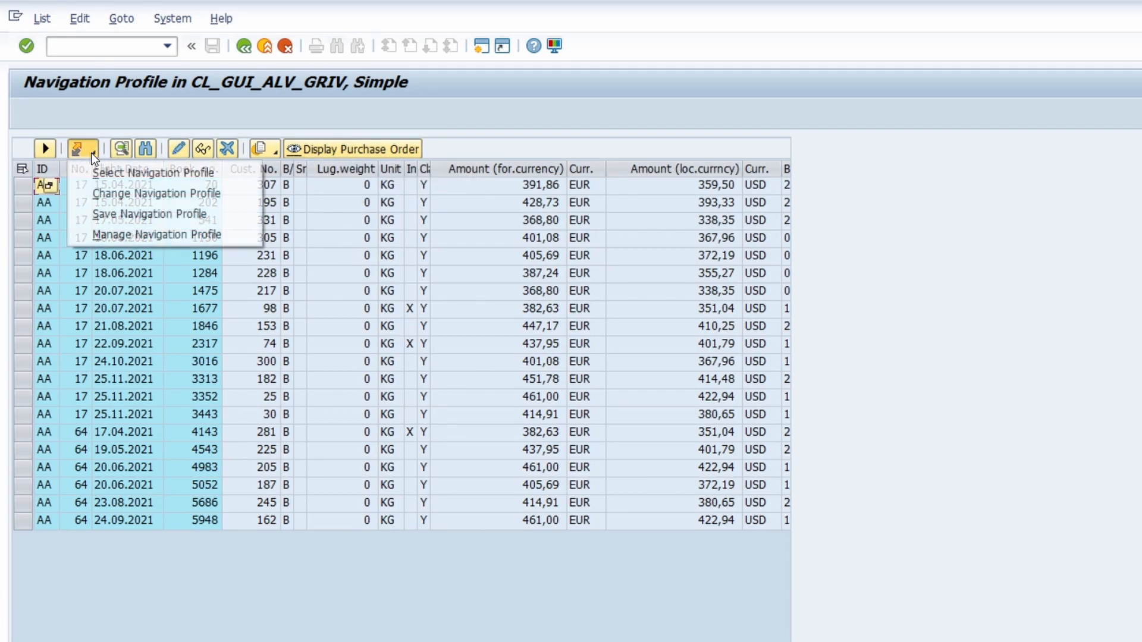
click(115, 190)
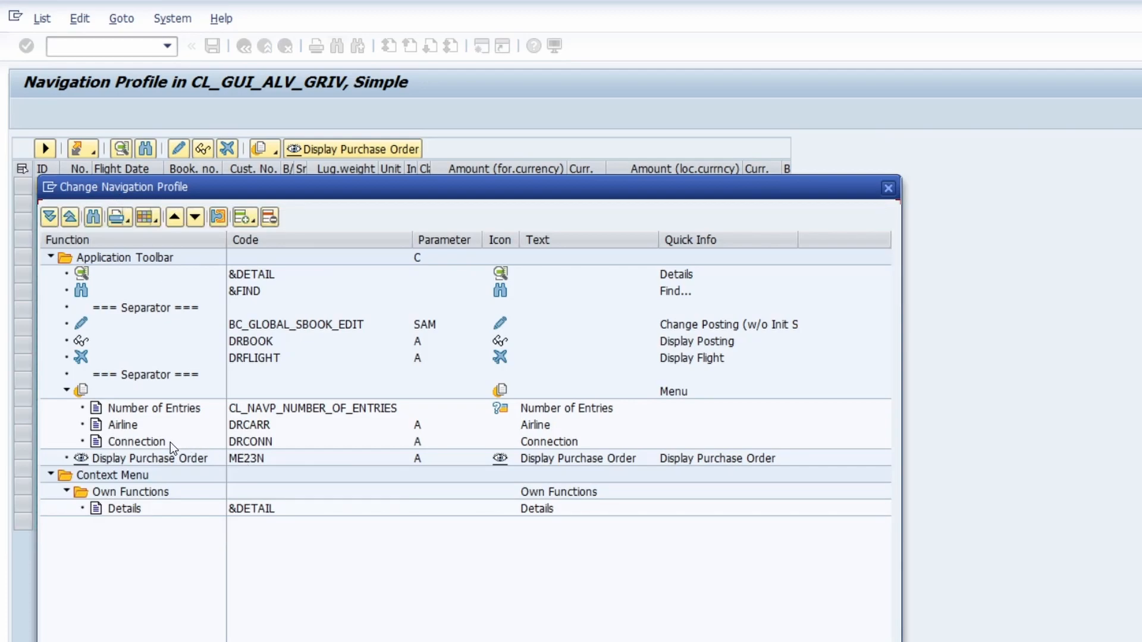
click(196, 458)
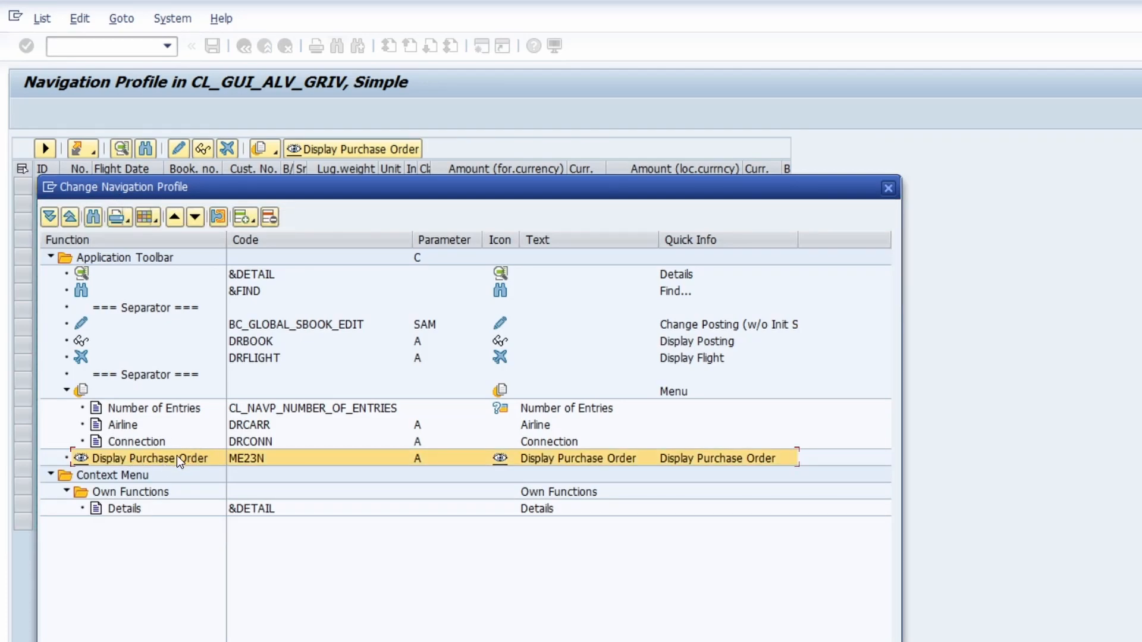
double_click(177, 457)
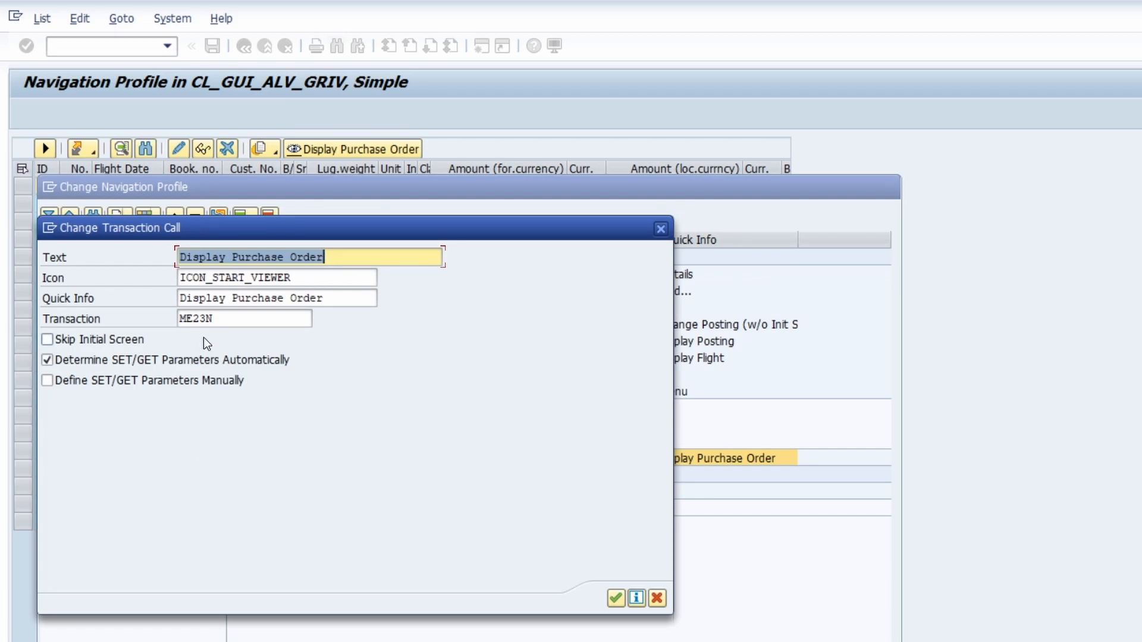
drag(334, 255, 179, 259)
key(Delete)
click(616, 598)
click(738, 641)
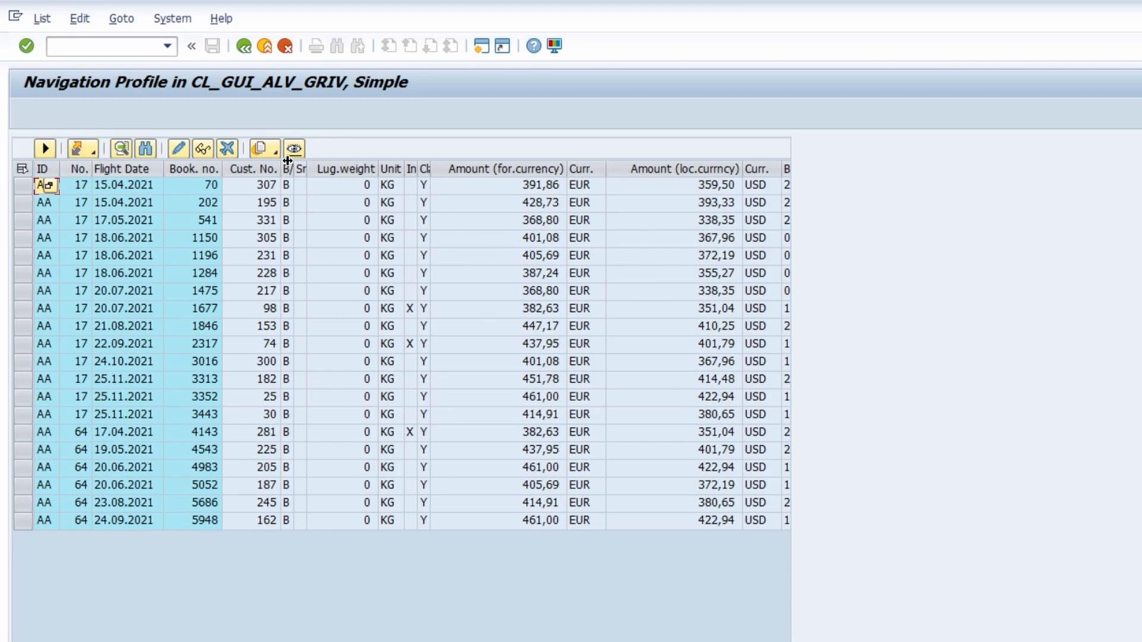
Reopen the navigation profile for changing, review the function types available for insertion, and close it without adding anything
click(94, 149)
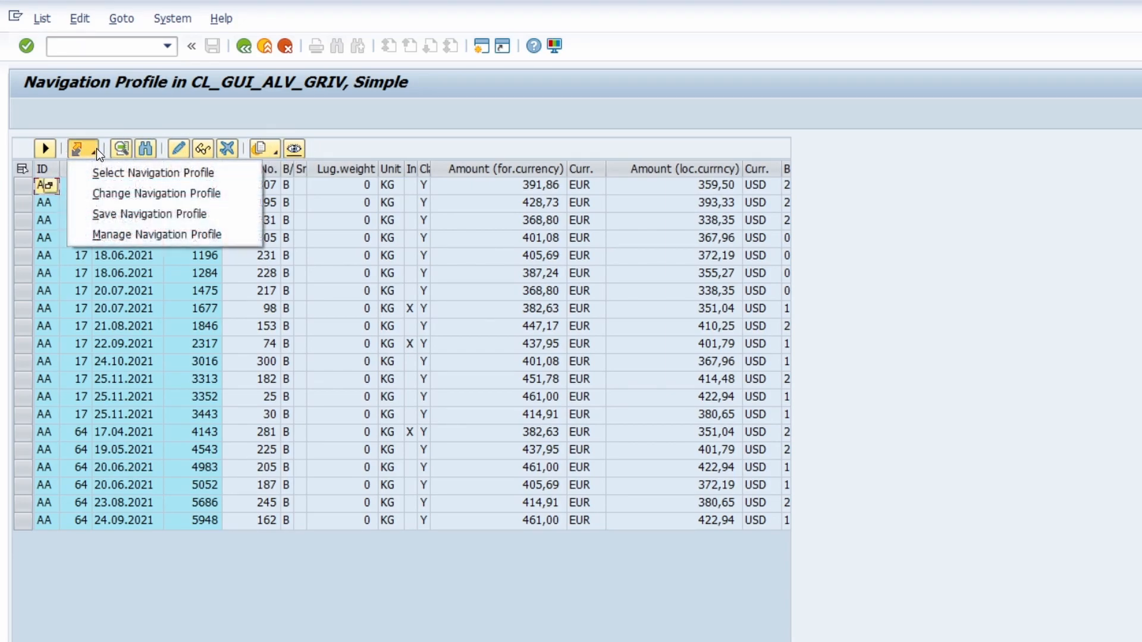
click(116, 194)
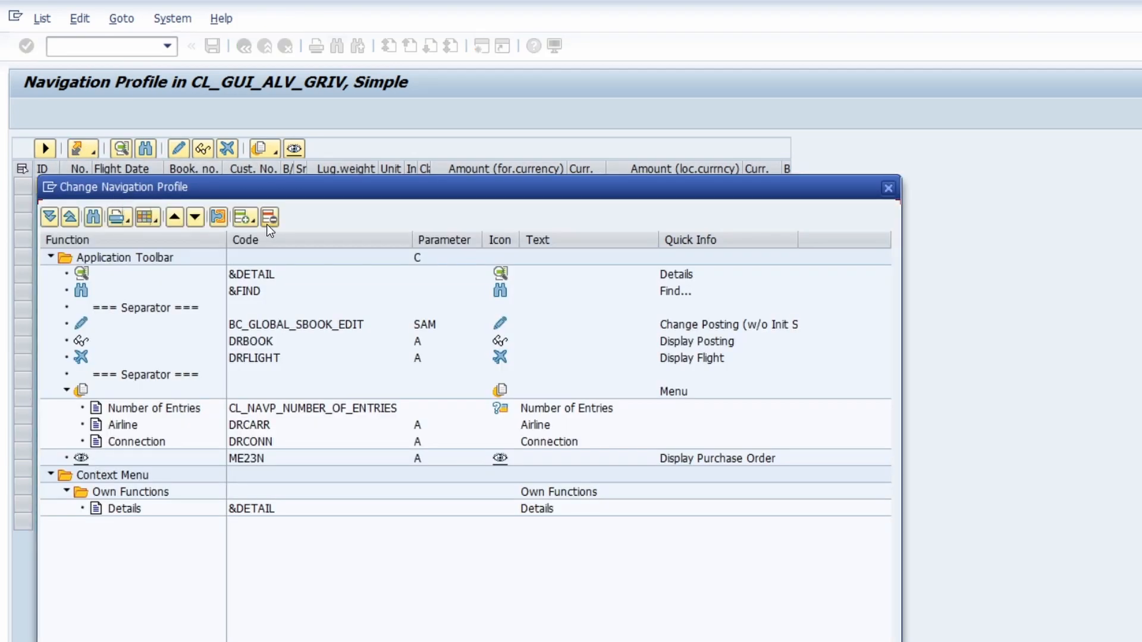
click(255, 220)
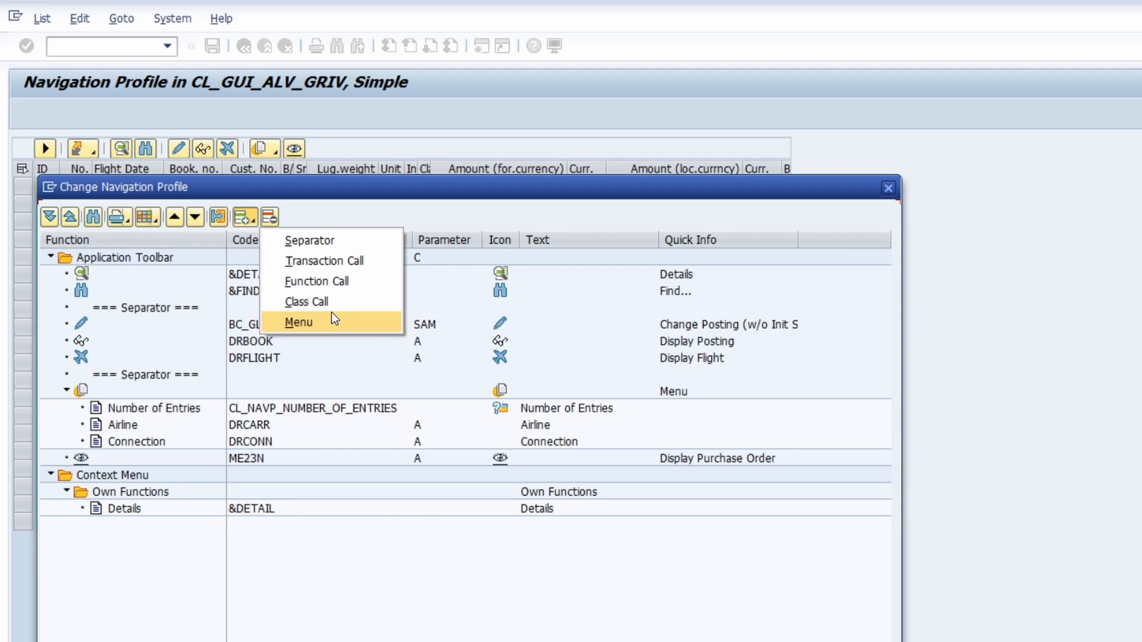
click(886, 190)
Save the navigation profile as Z_TEST2 with the description Test Standard Profile 2, user-specific and with Presetting enabled
click(91, 154)
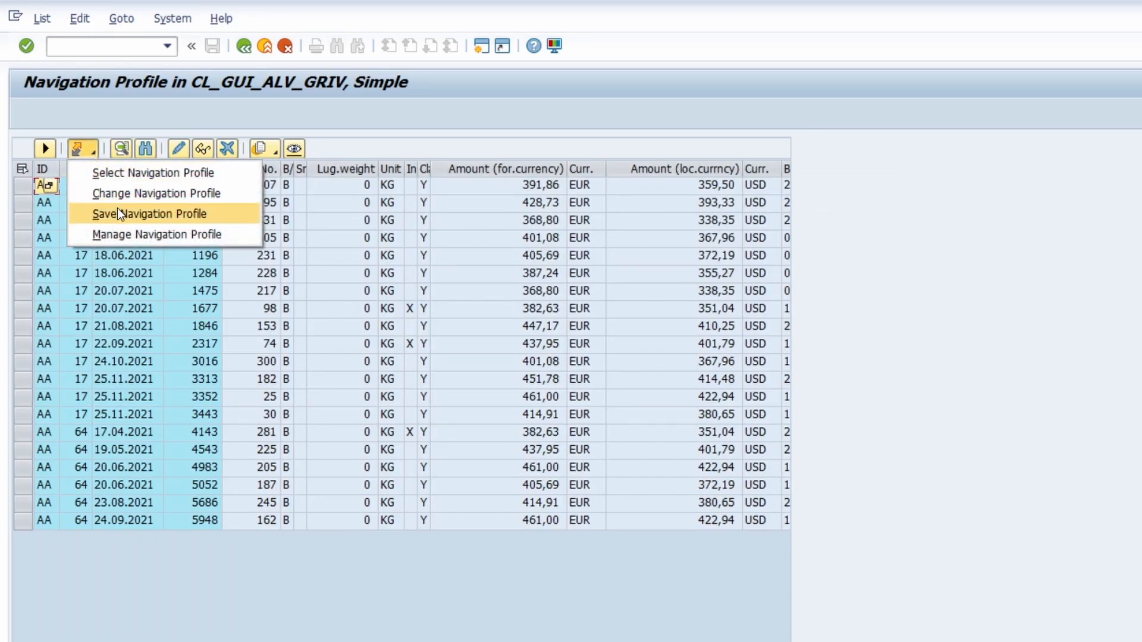
click(133, 220)
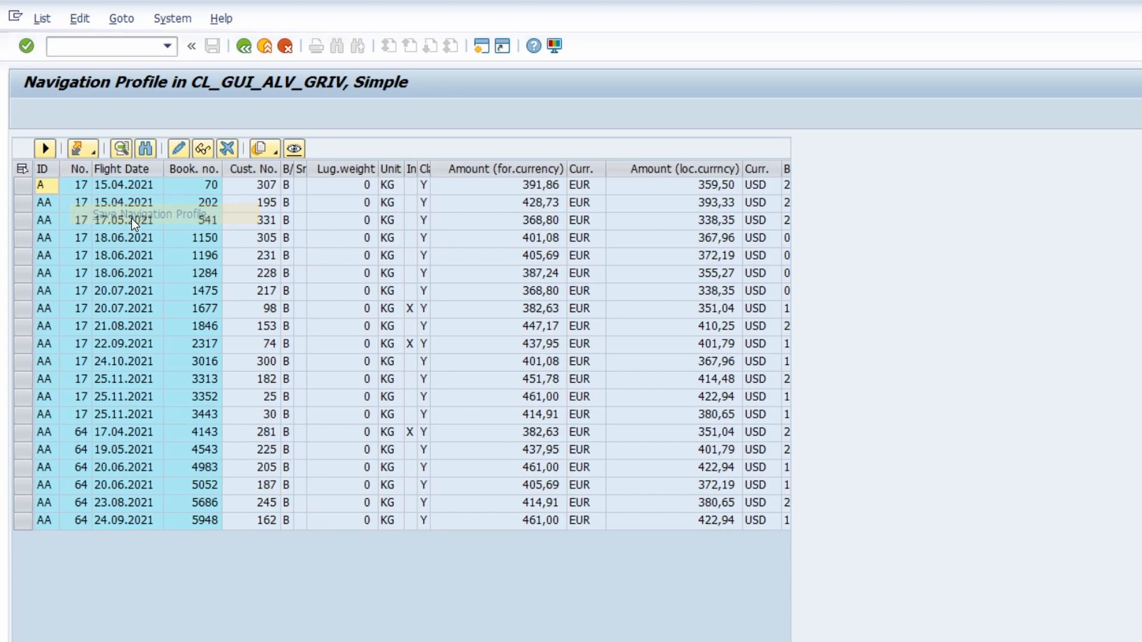
click(250, 467)
text(2)
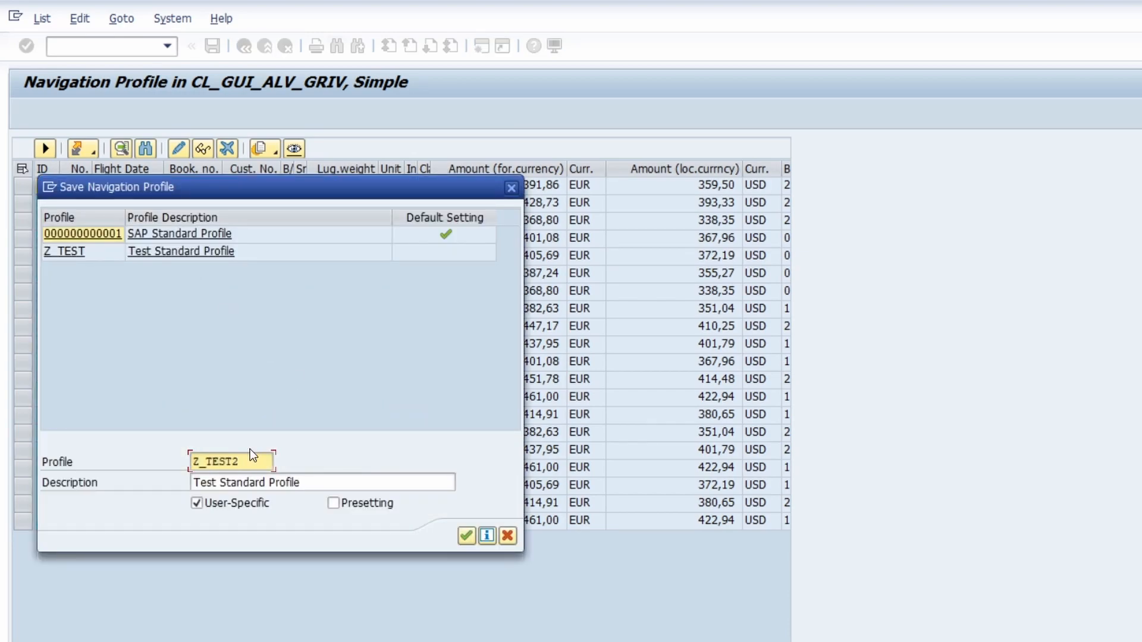
click(319, 482)
text(2)
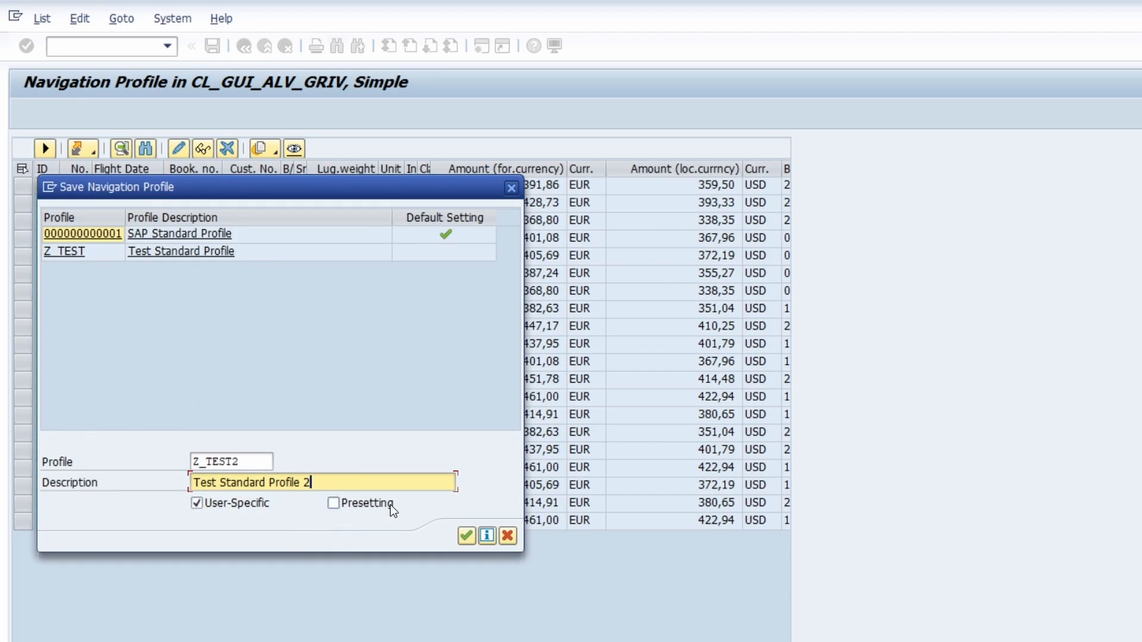
click(338, 506)
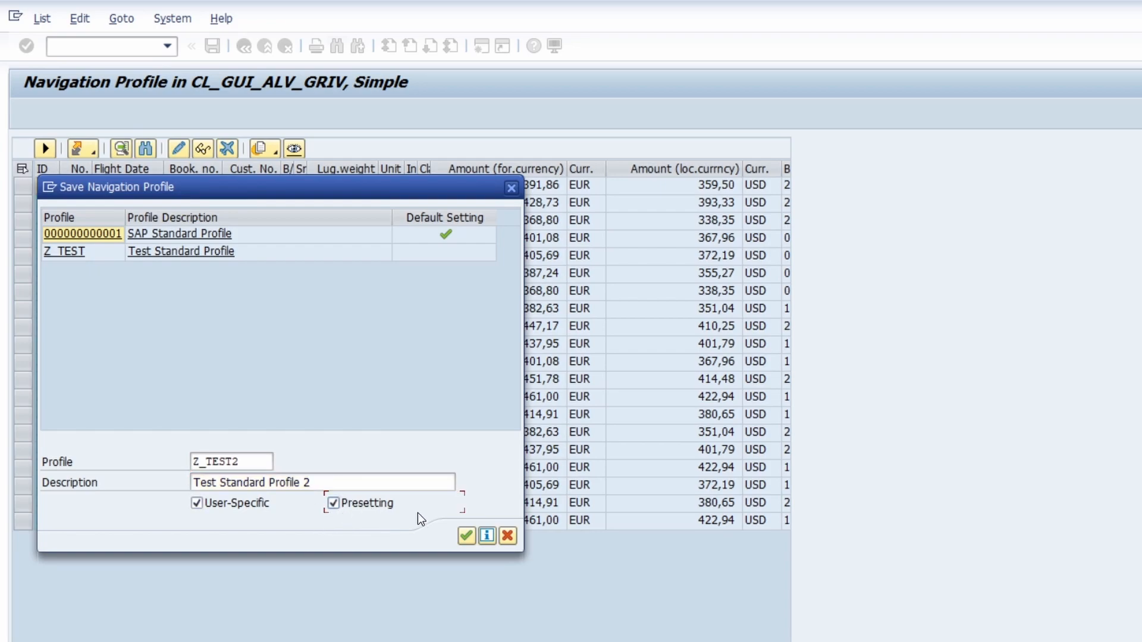
click(467, 537)
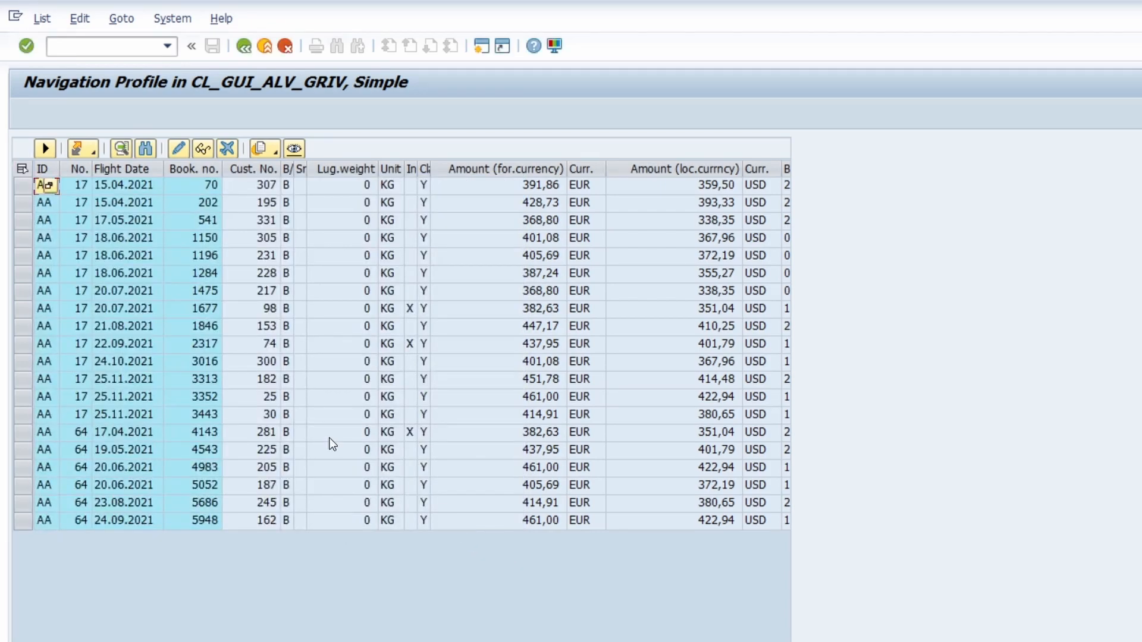
Open the management of user navigation profiles and select the Z_TEST profile
click(90, 151)
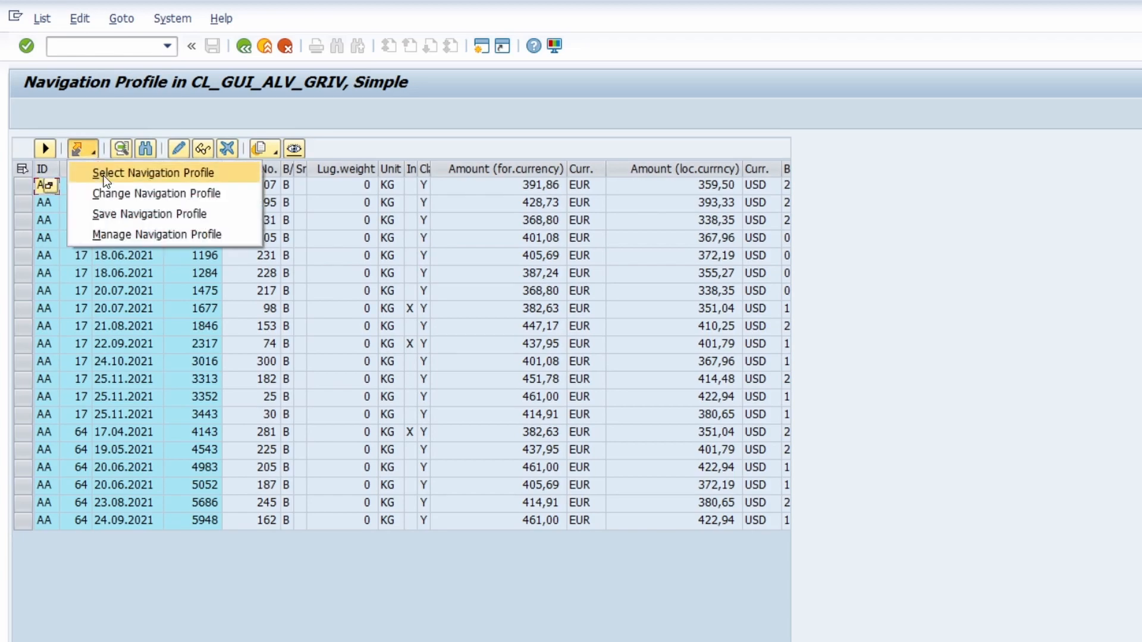
click(146, 237)
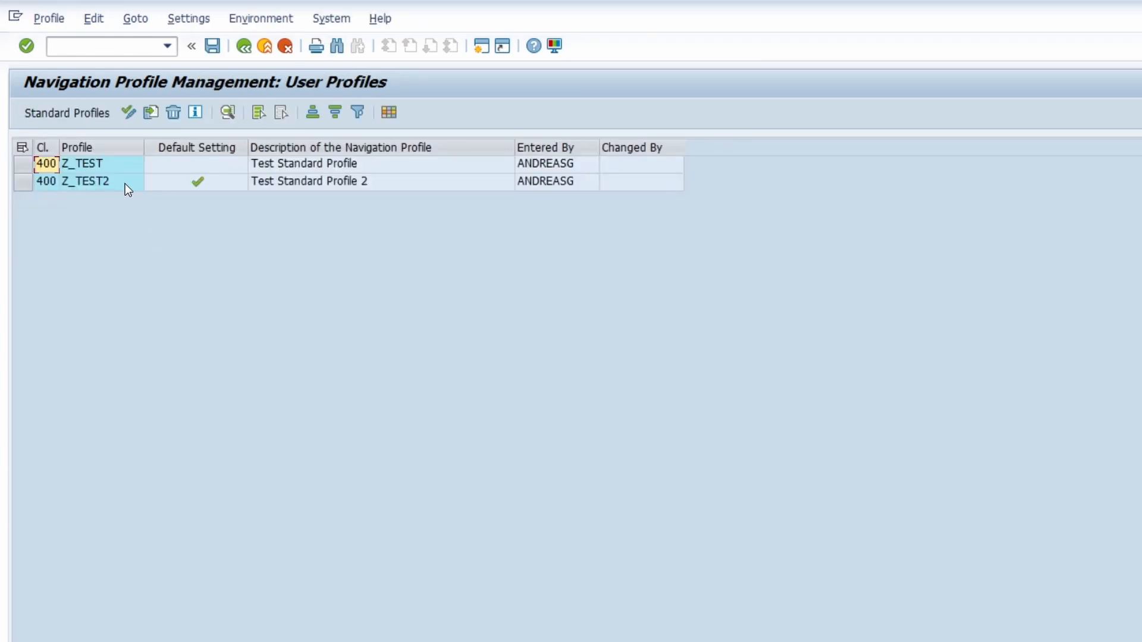
click(25, 167)
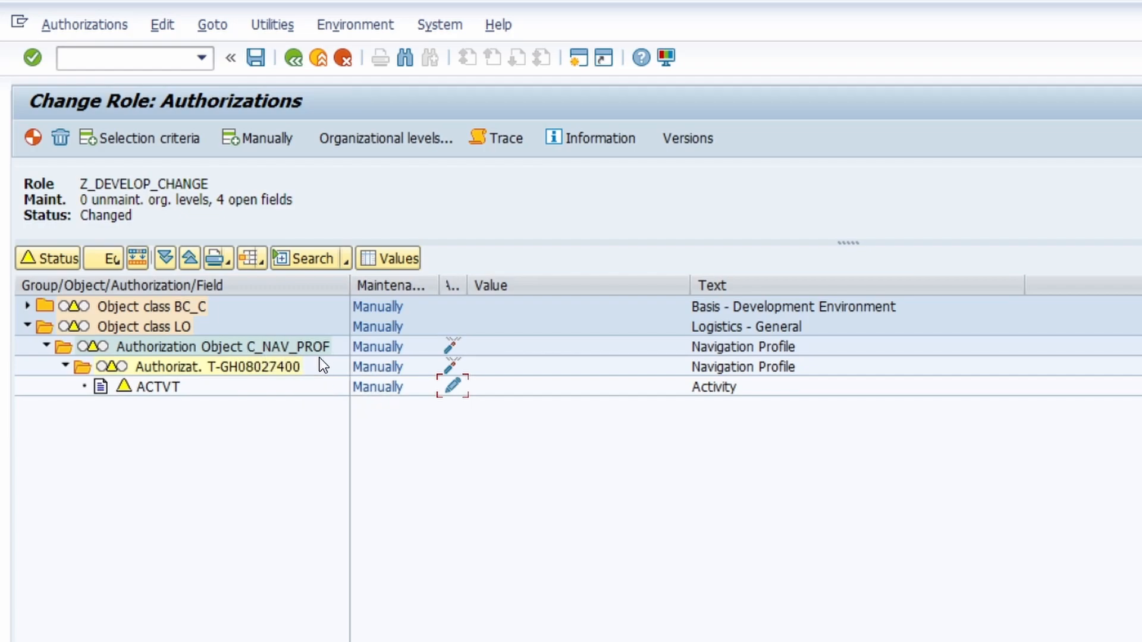
Examine the activities available for the ACTVT field of authorization object C_NAV_PROF in role Z_DEVELOP_CHANGE
click(452, 388)
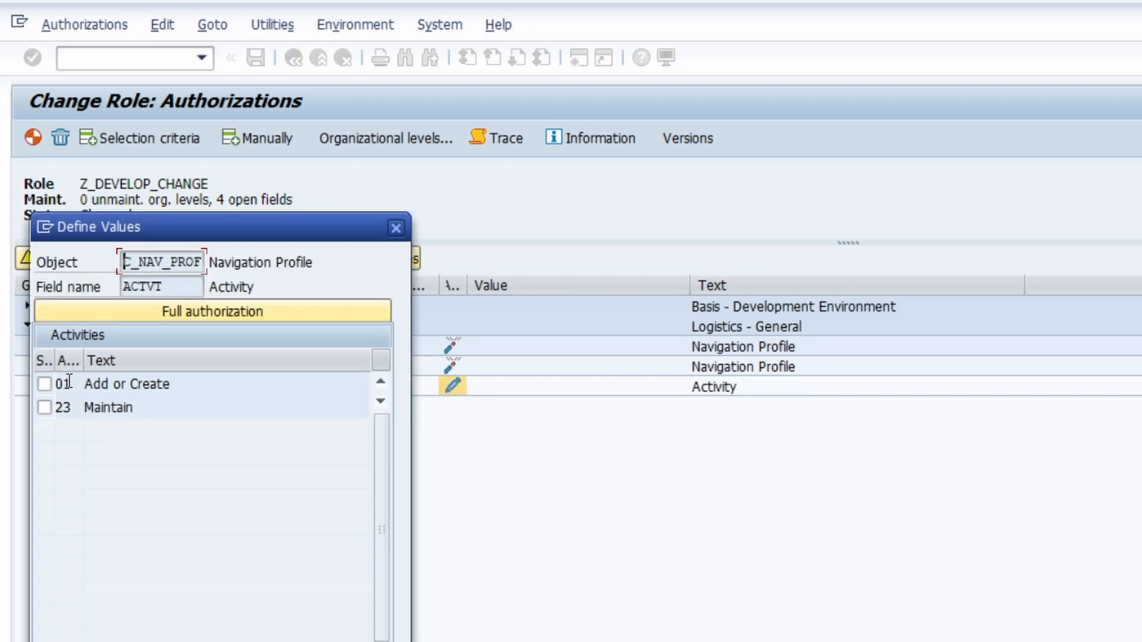
drag(227, 384, 83, 384)
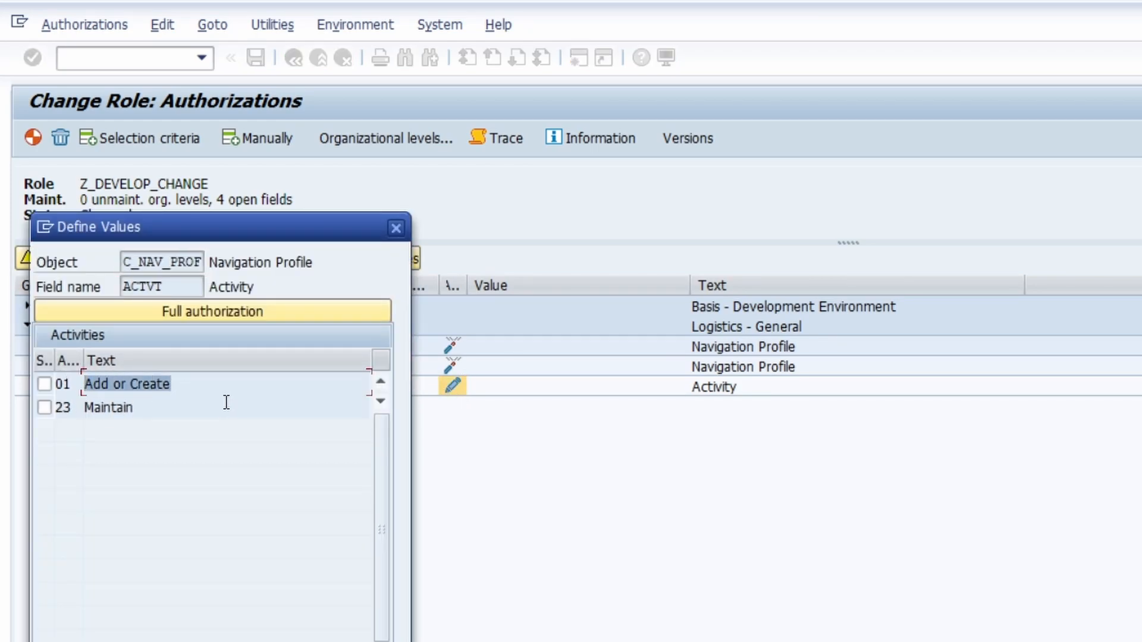
drag(83, 409, 142, 409)
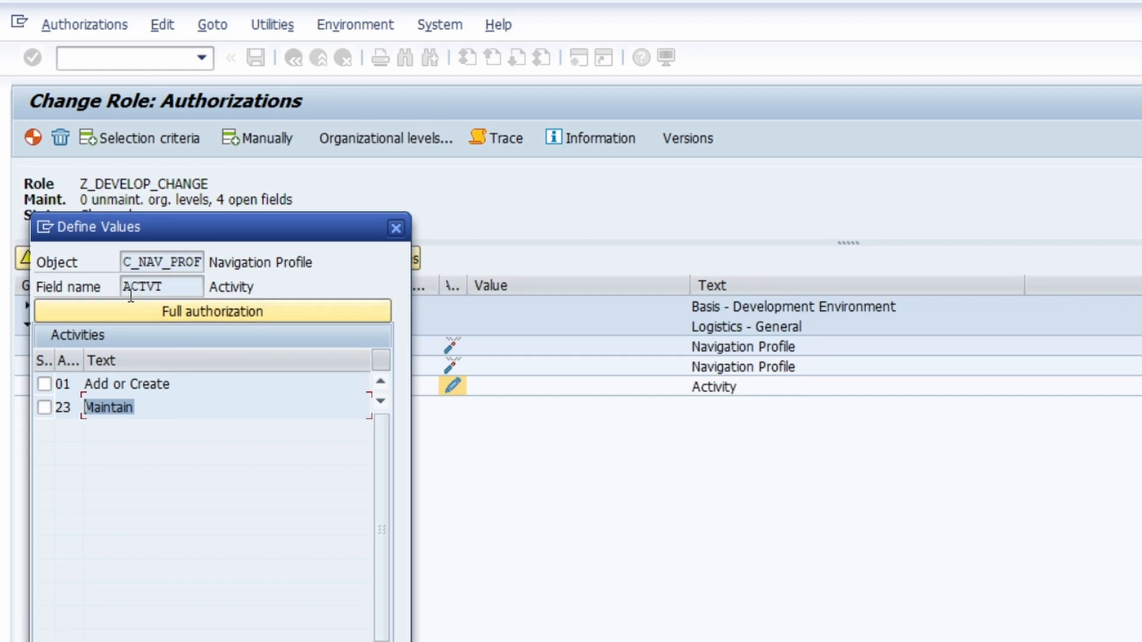
drag(128, 262, 300, 268)
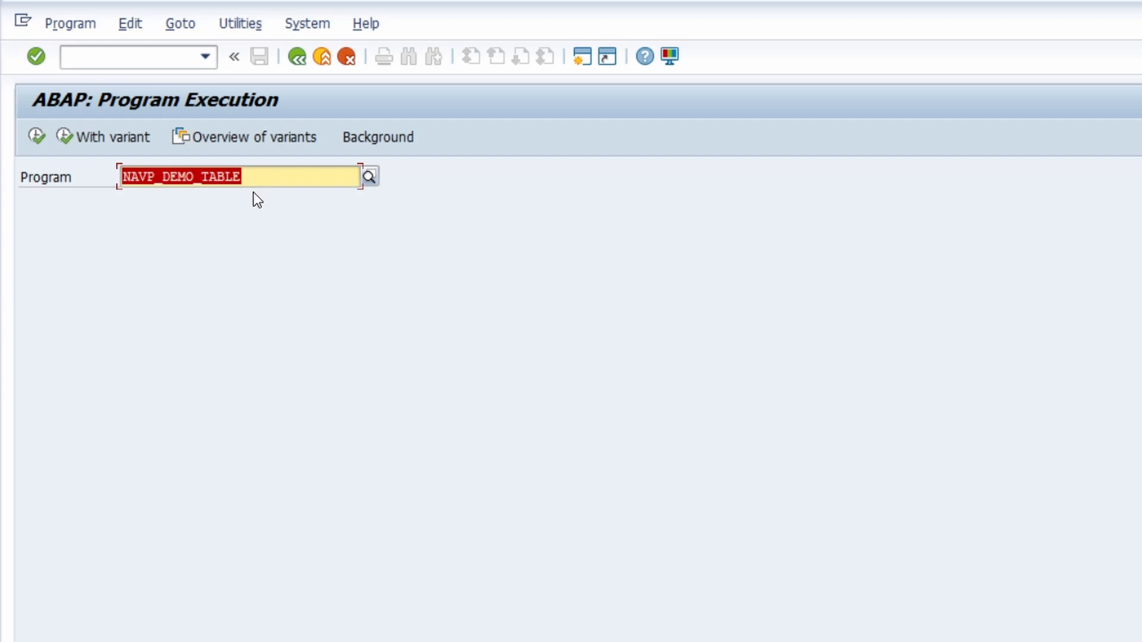
Run the program NAVP_DEMO_TABLE_COMPLEX with its default selections and test the NAVP_USER4 function in the list
click(256, 179)
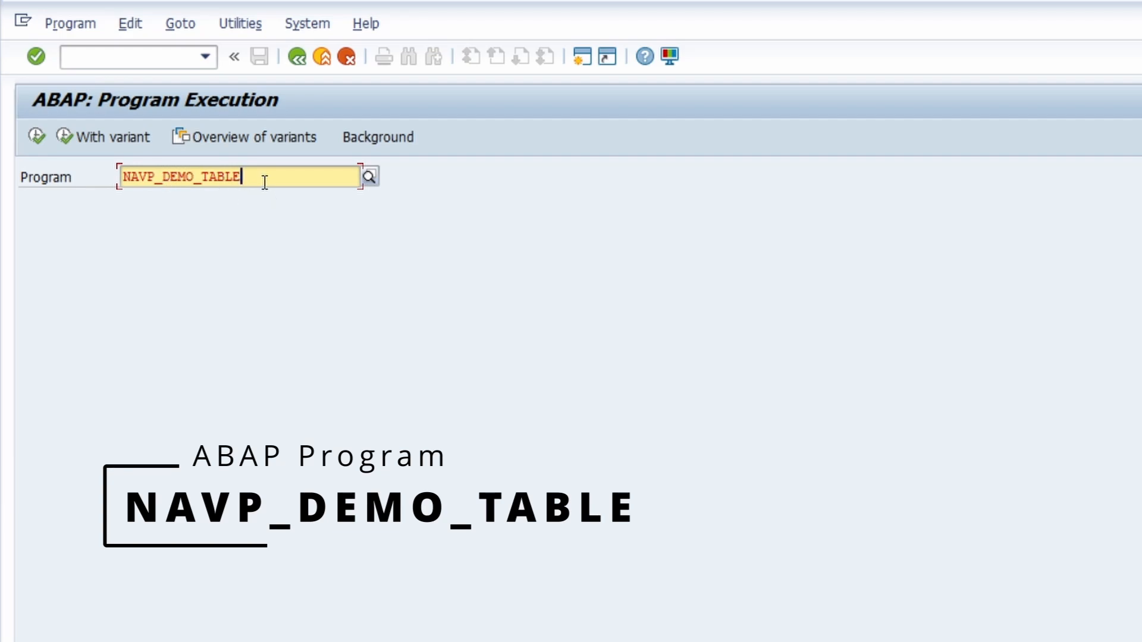
text(_complex)
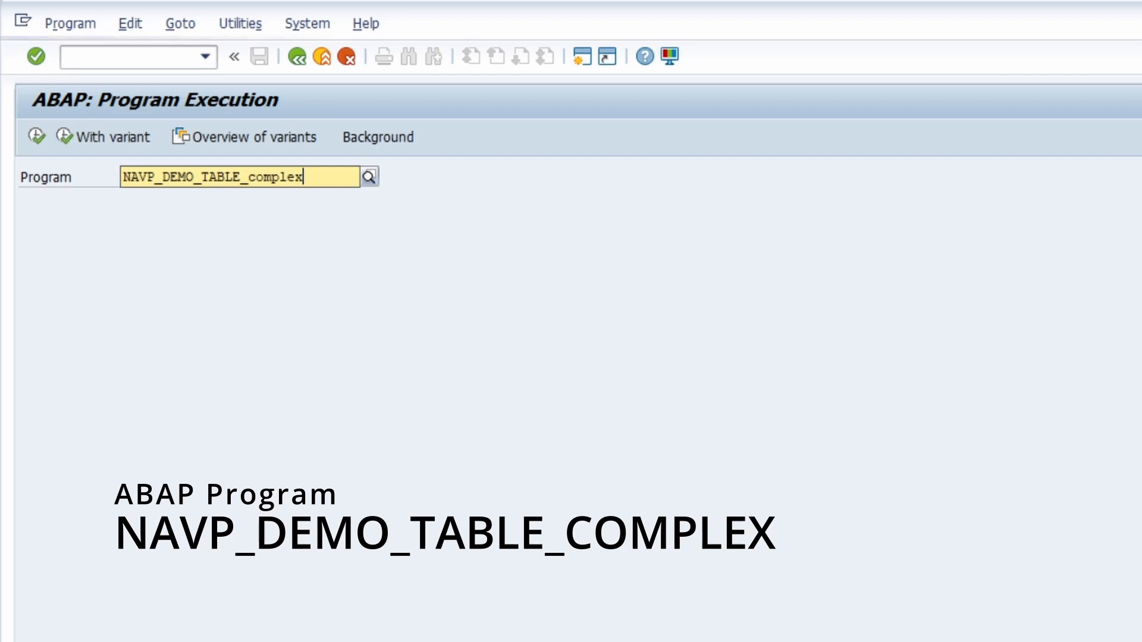
key(Escape)
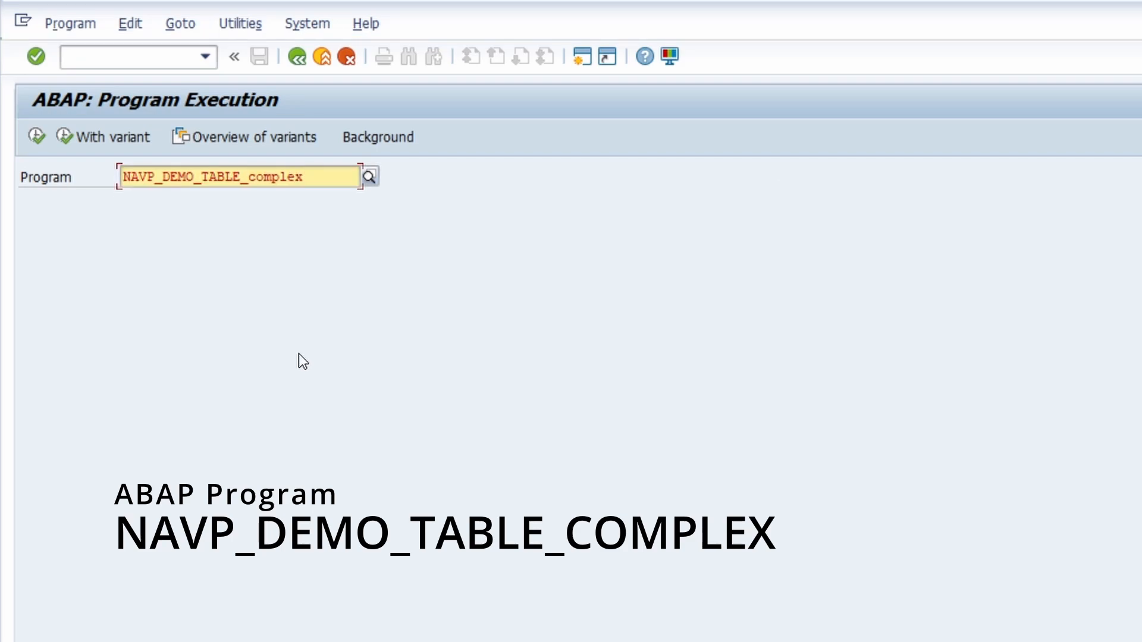
key(F8)
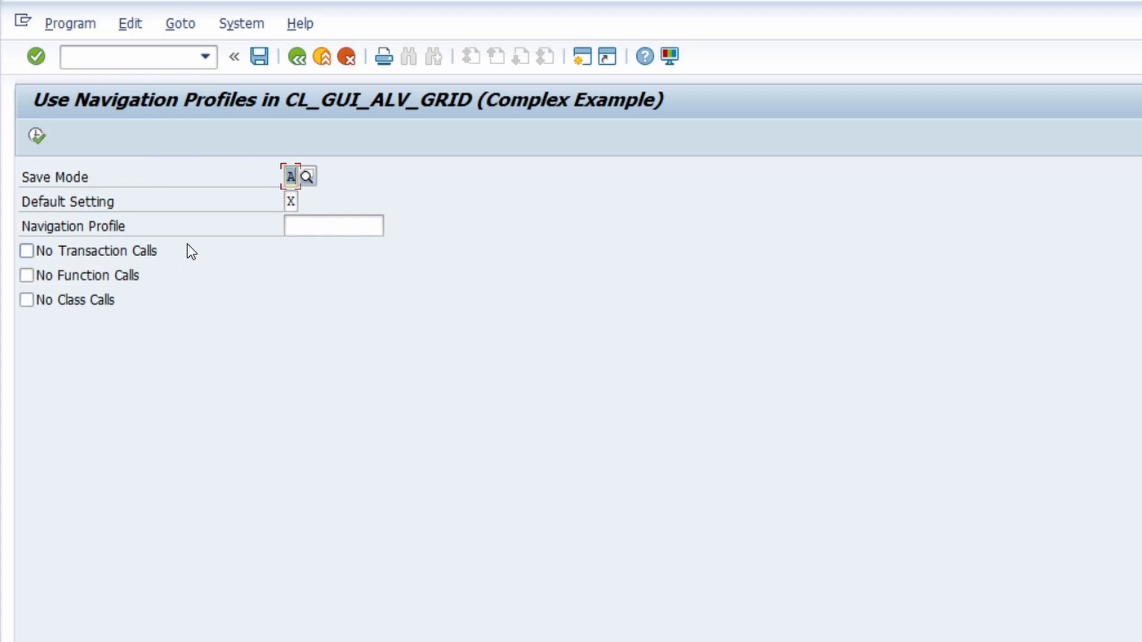
click(38, 136)
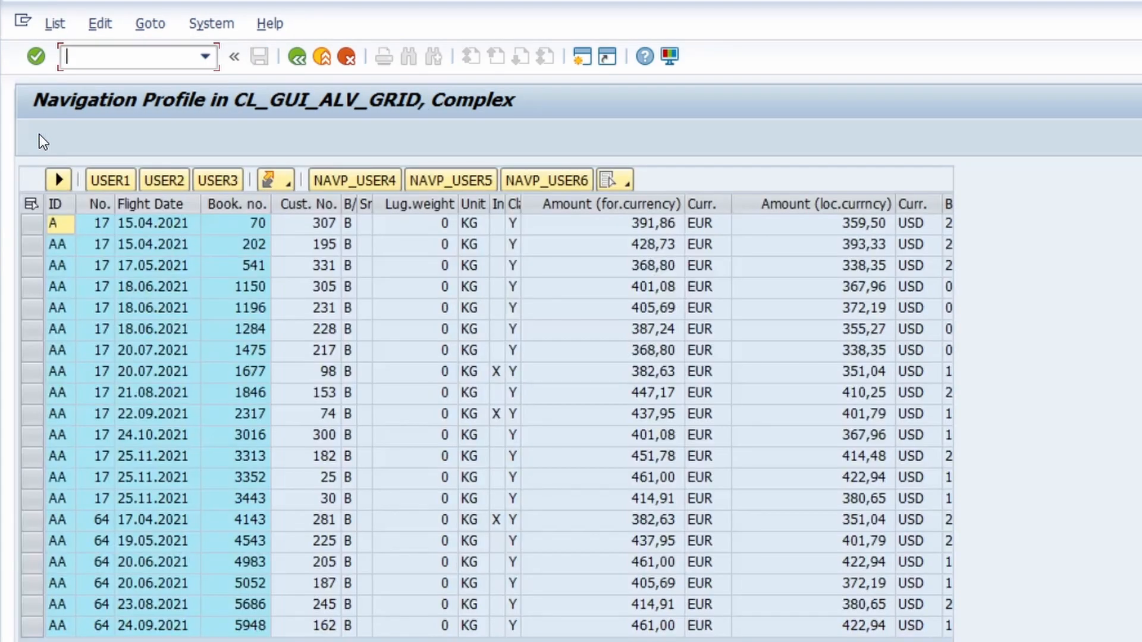
click(361, 181)
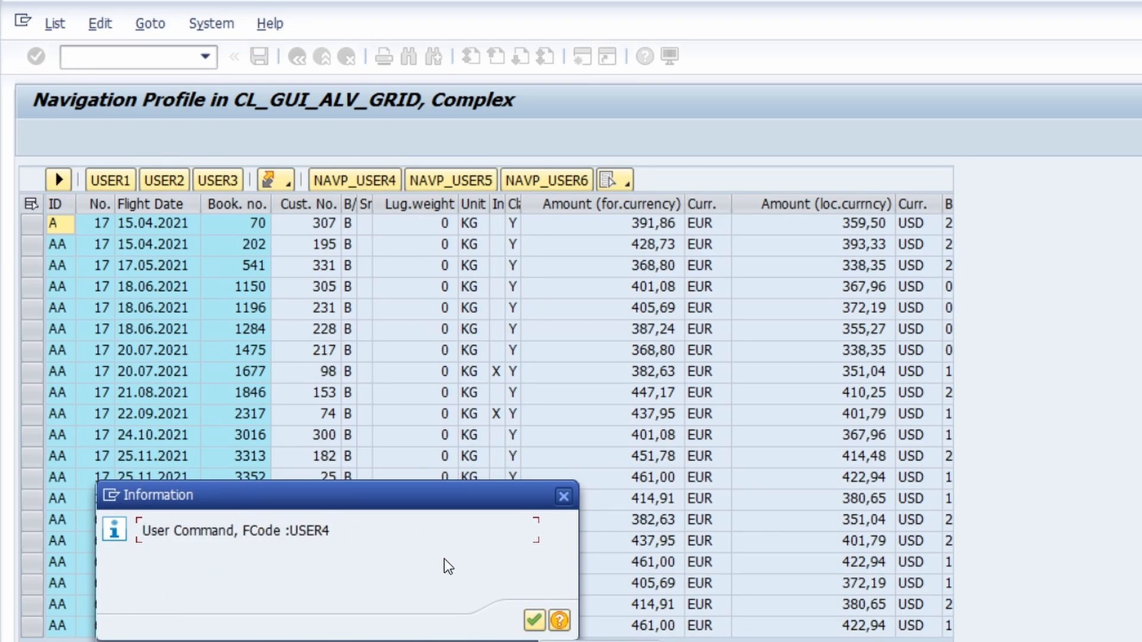
click(534, 621)
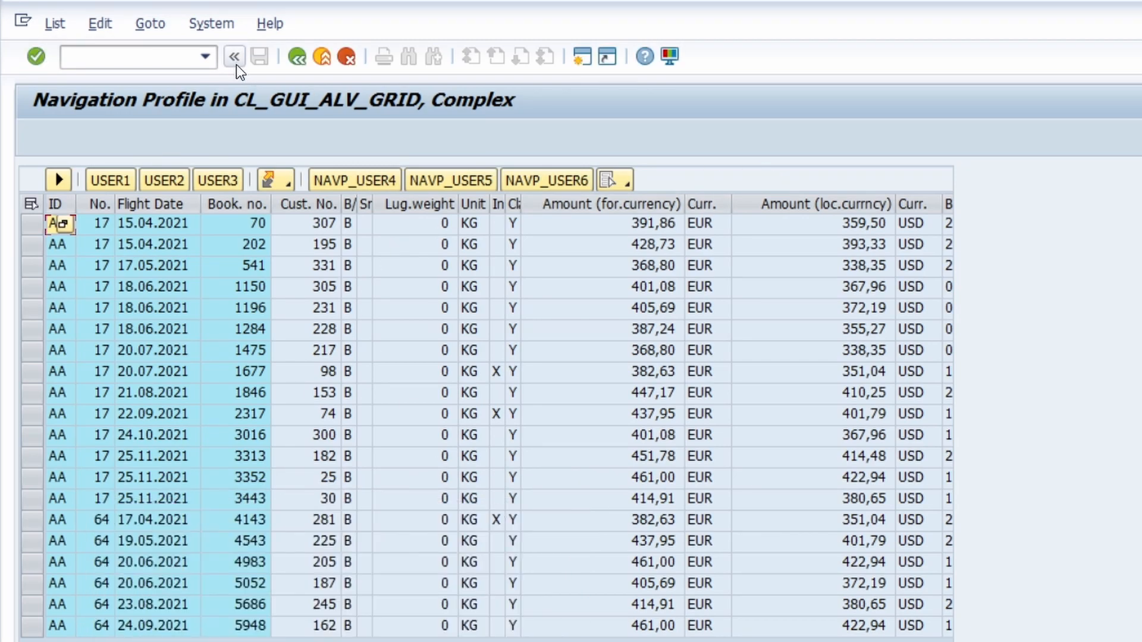
Go to transaction SE38, display the source code of NAVP_DEMO_TABLE_COMPLEX and look through its declarations and modules
click(147, 56)
text(/nse)
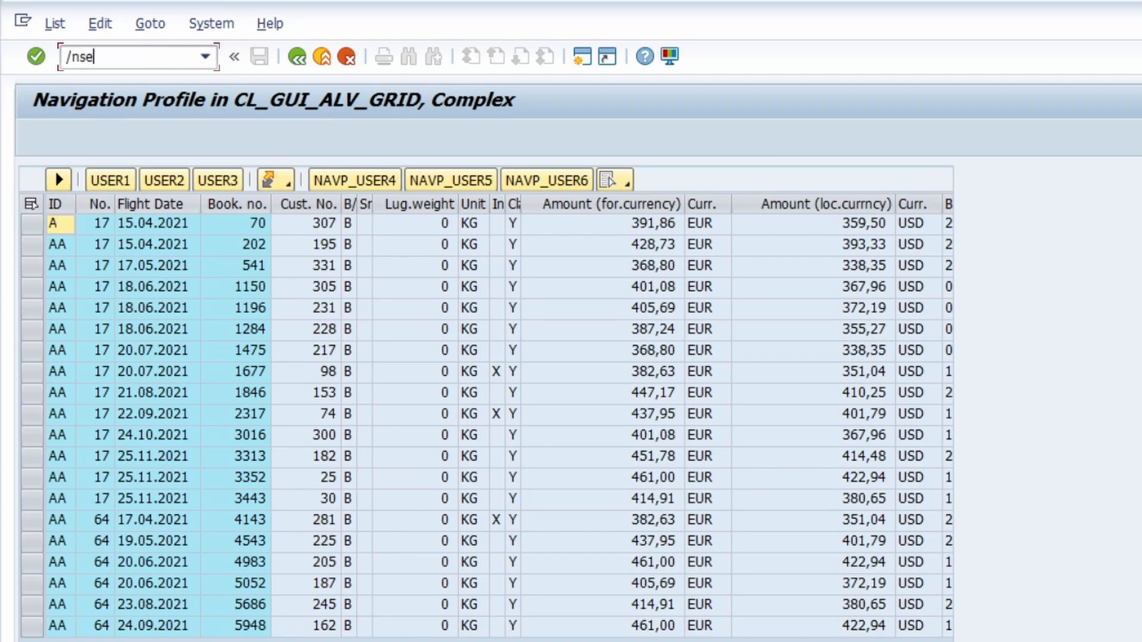
text(38)
key(Return)
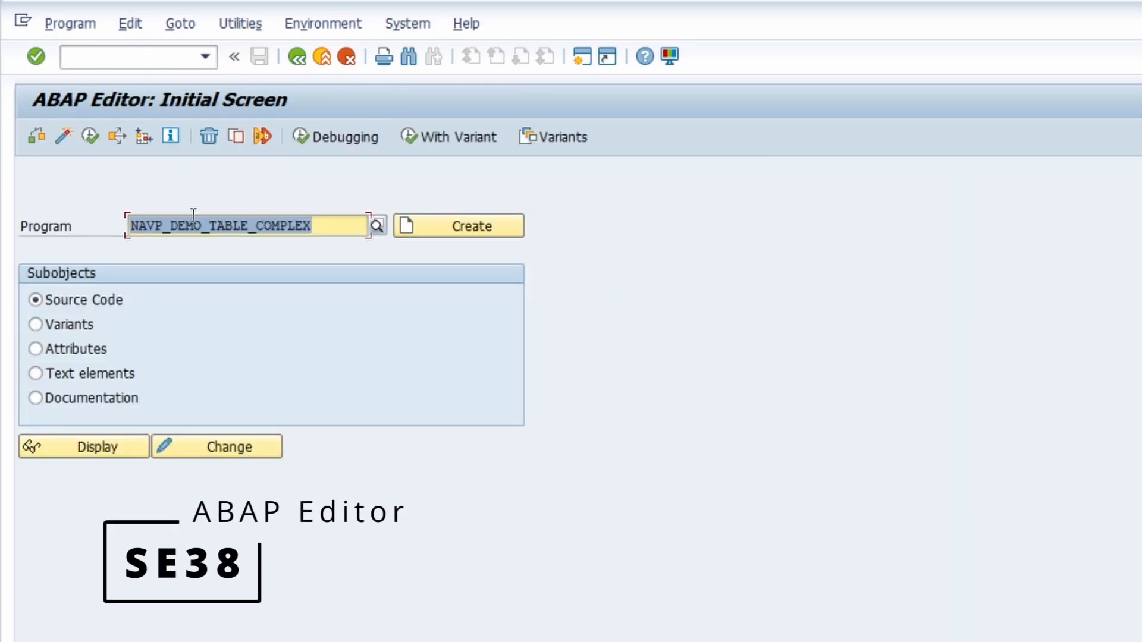
click(335, 228)
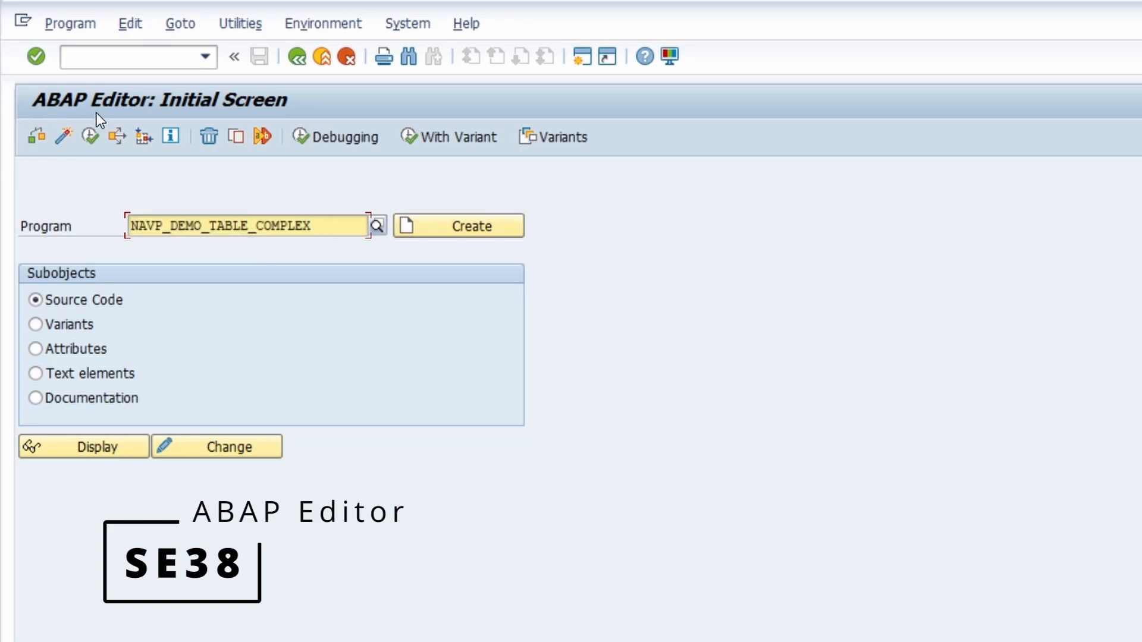
click(98, 450)
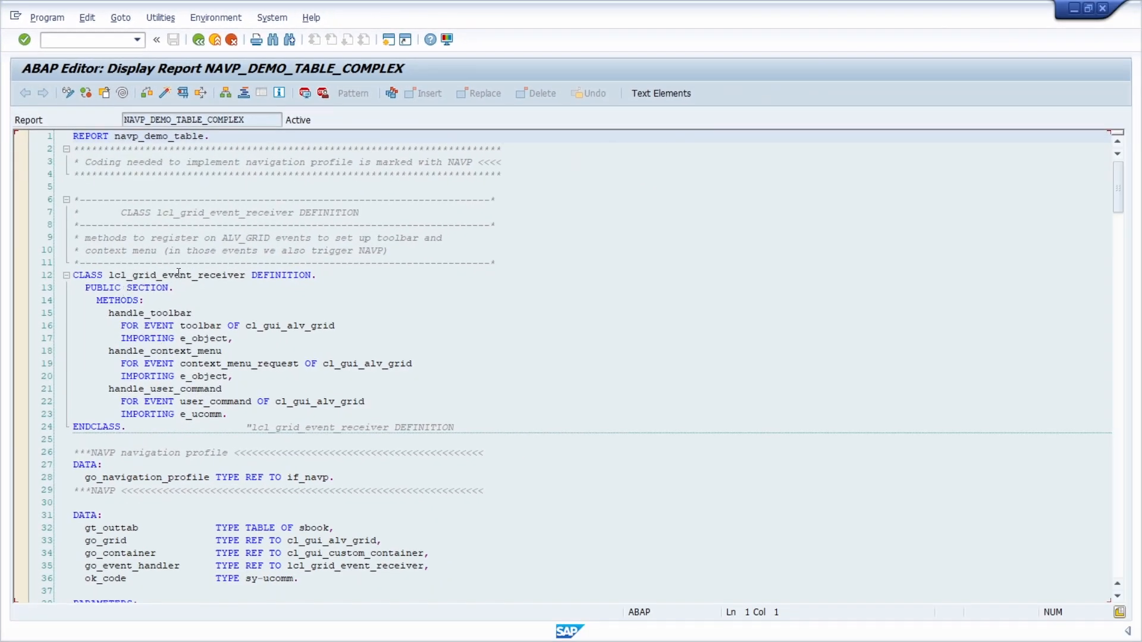
scroll(179, 274, down, 7)
scroll(157, 387, down, 5)
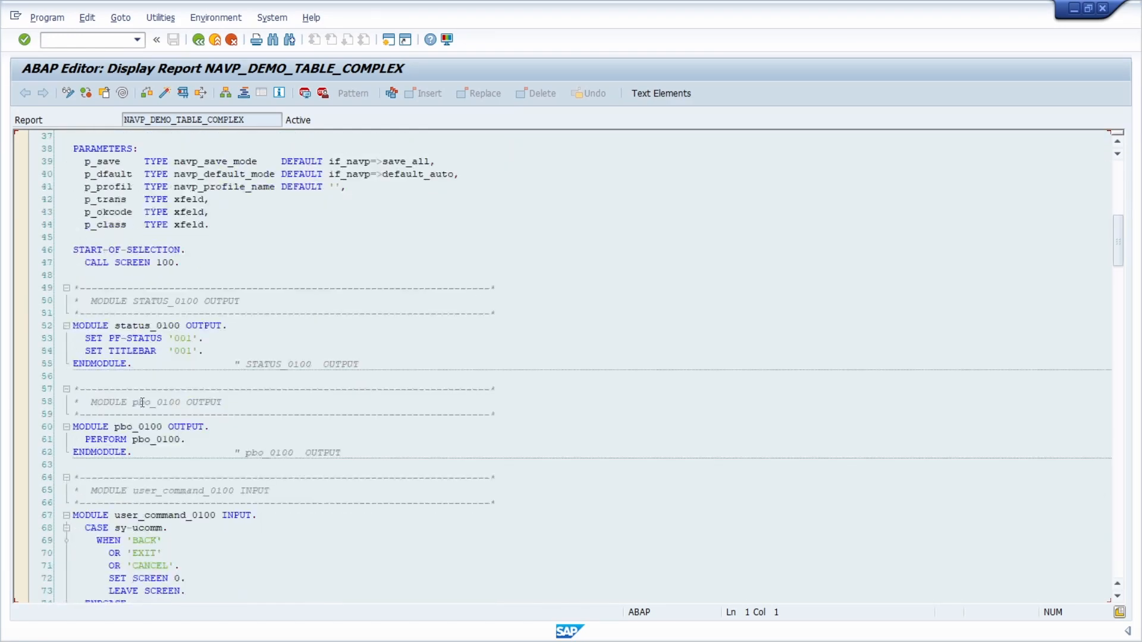
Examine the toolbar, context menu and user command handler methods in the source code of NAVP_DEMO_TABLE_COMPLEX, and return to the editor's initial screen
scroll(170, 515, down, 20)
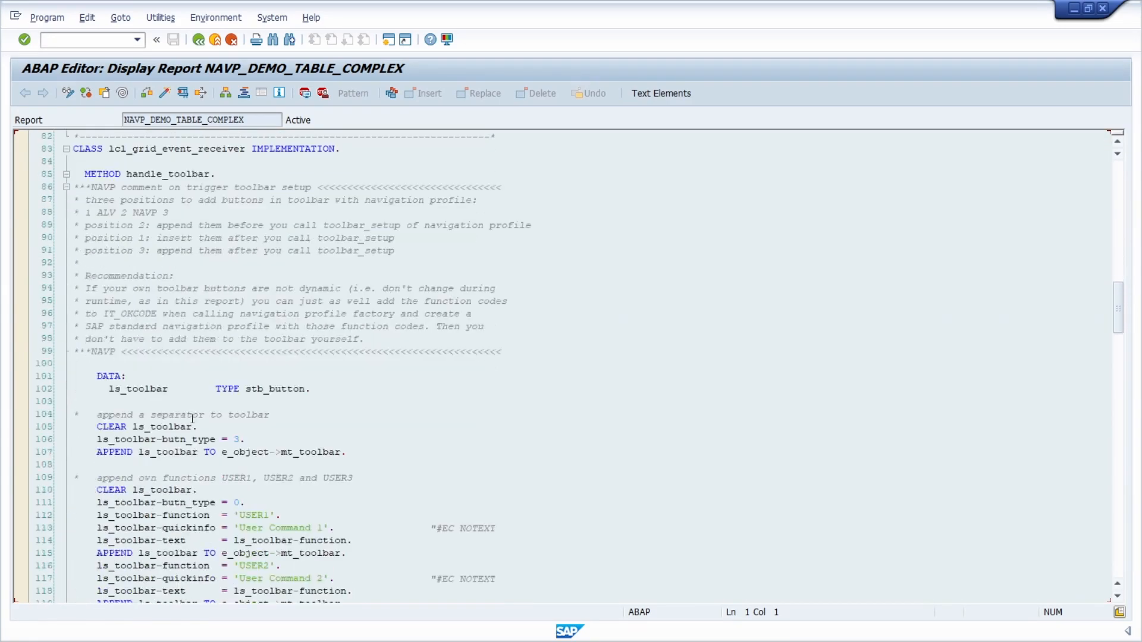
scroll(186, 379, down, 7)
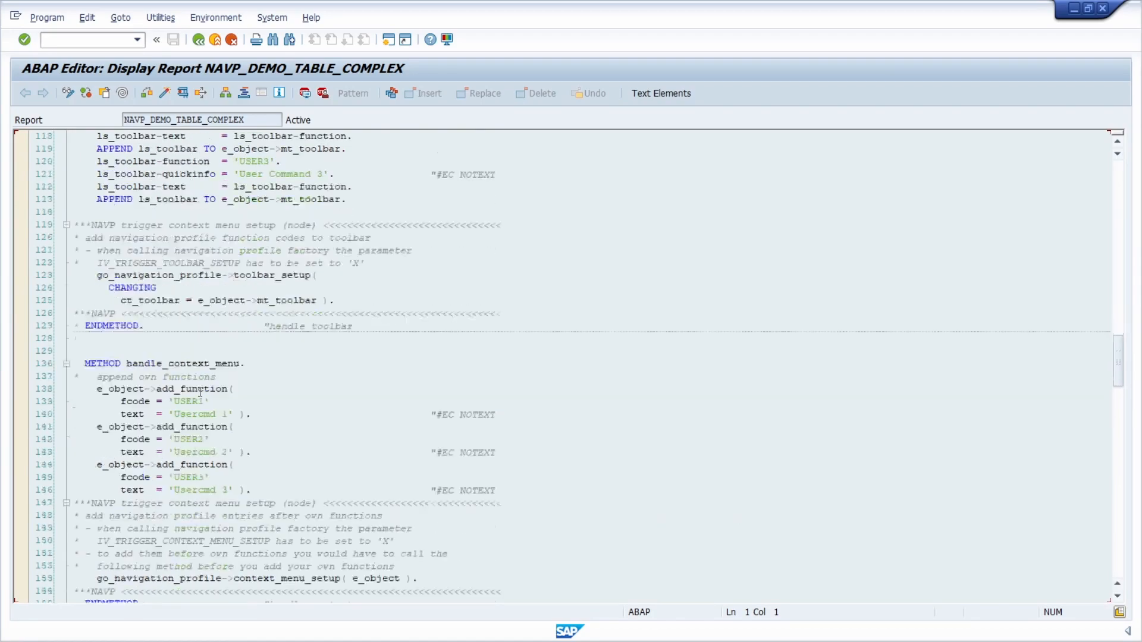
scroll(196, 400, down, 5)
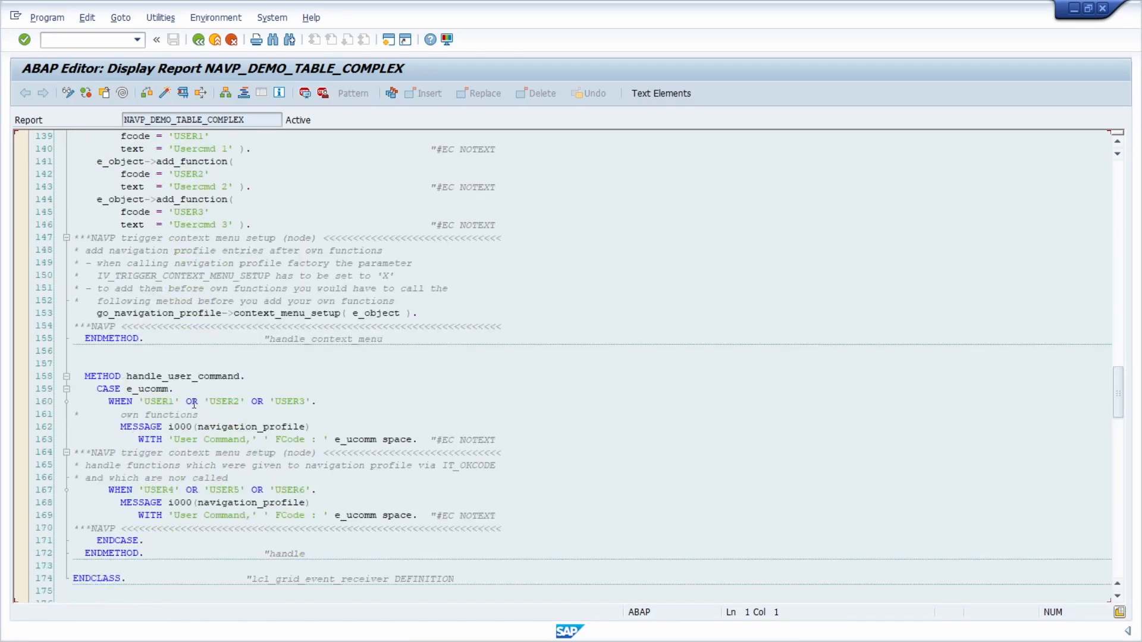
click(197, 41)
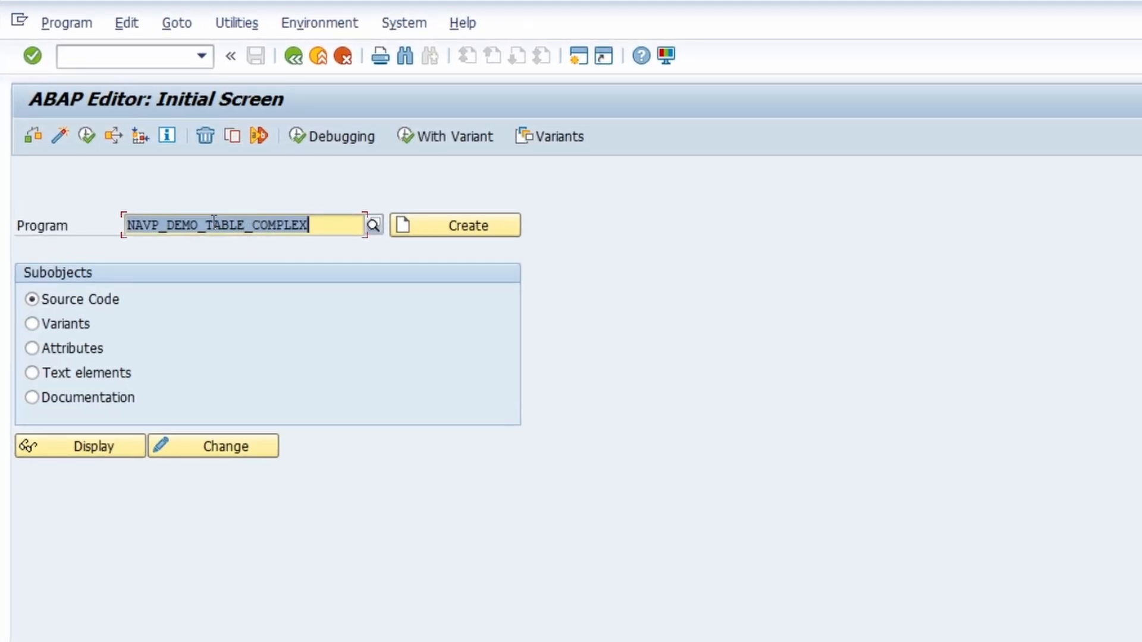
Run the program NAVP_DEMO_TREE, expand the AA node in the tree, and return to the editor's initial screen
drag(213, 221, 347, 220)
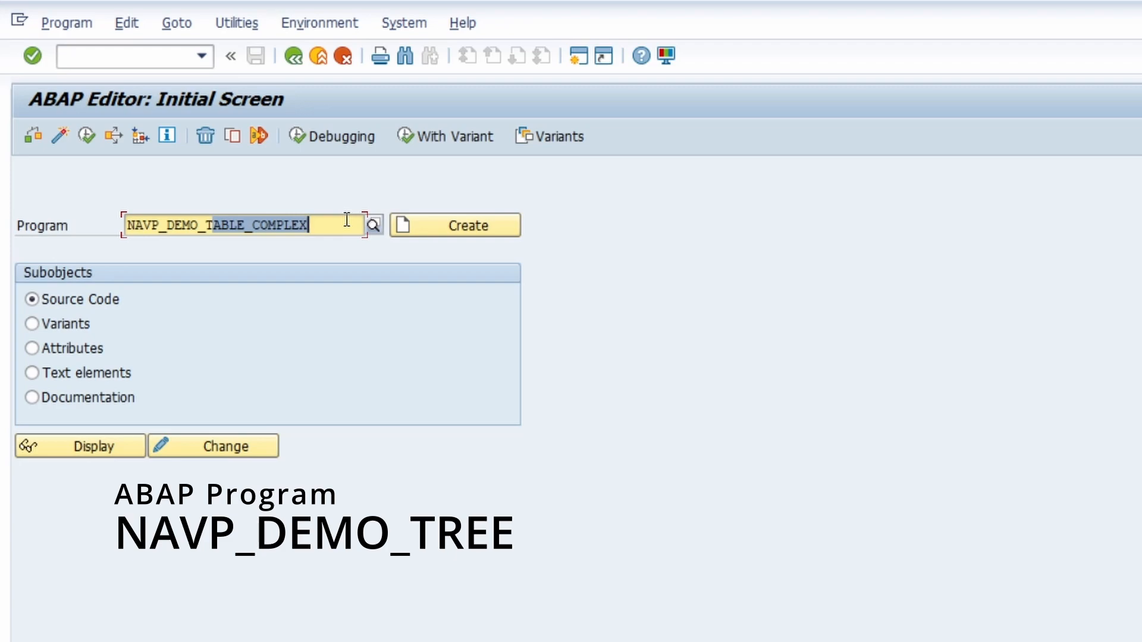
text(ree)
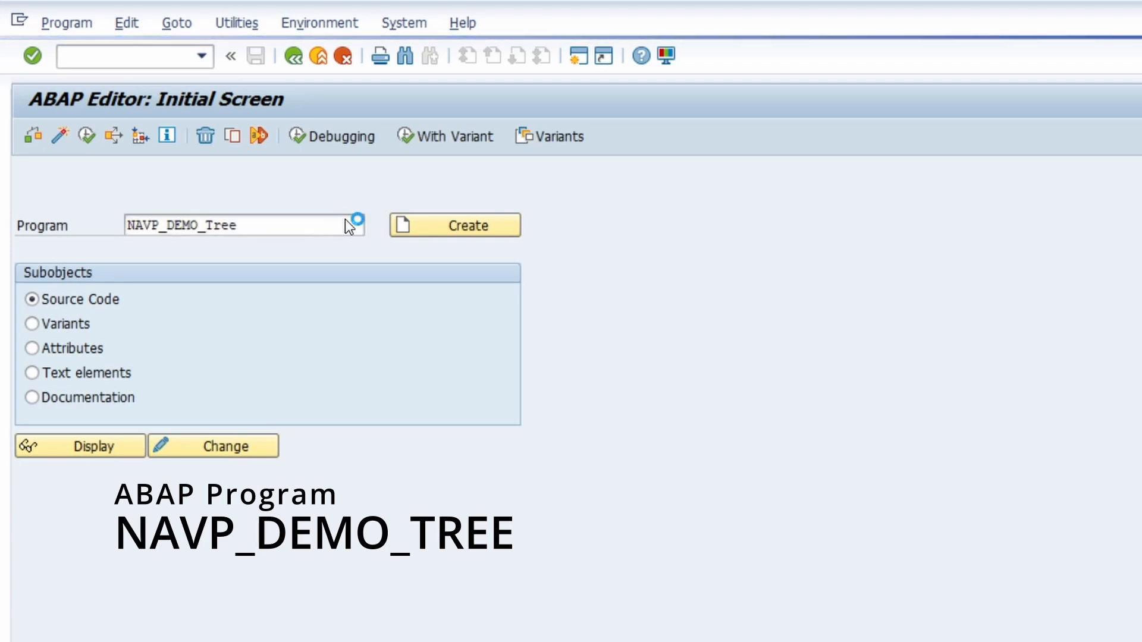
click(21, 129)
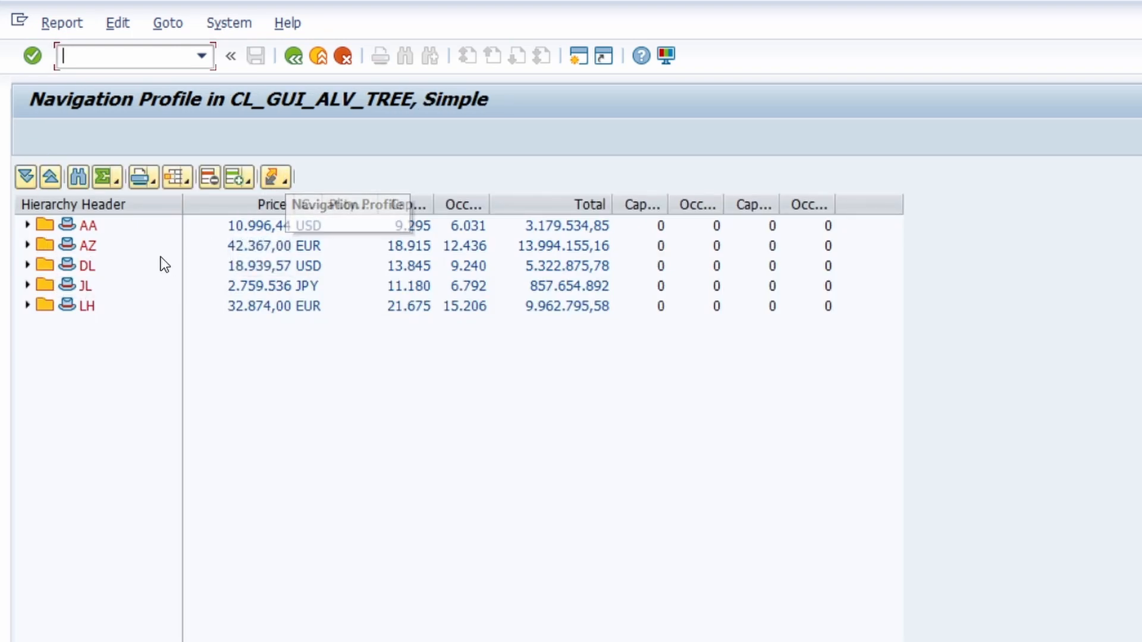
click(28, 225)
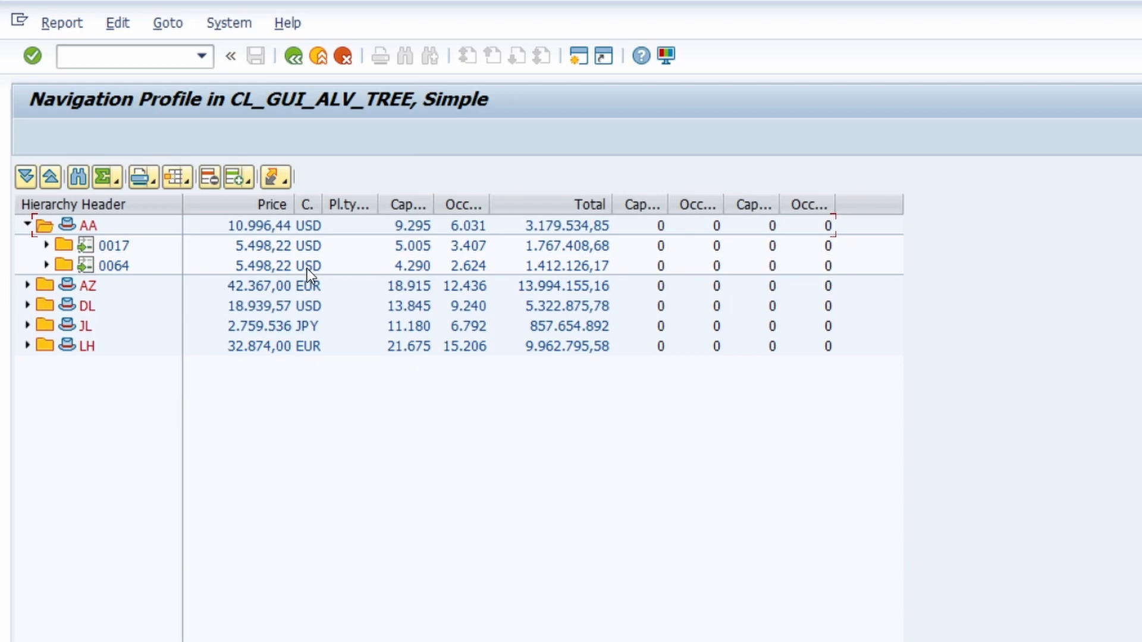
click(295, 56)
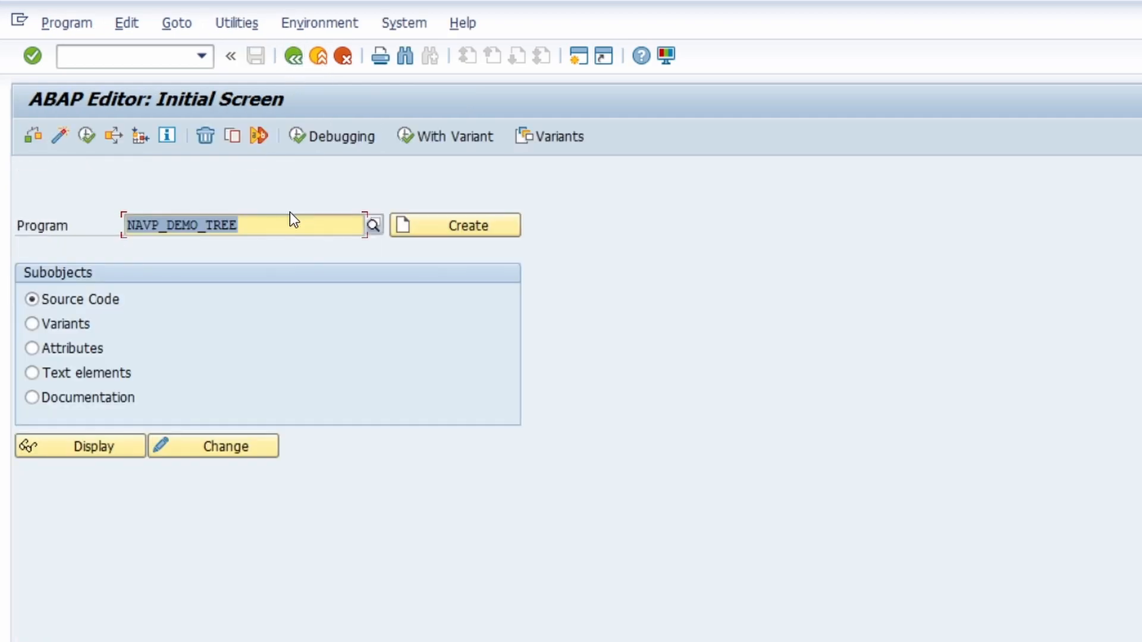
Run the program NAVP_DEMO_TREE_COMPLEX with its default selections, view the tree's navigation profile functions and leave the output
text(NAVP_DEMO_TREE_complex)
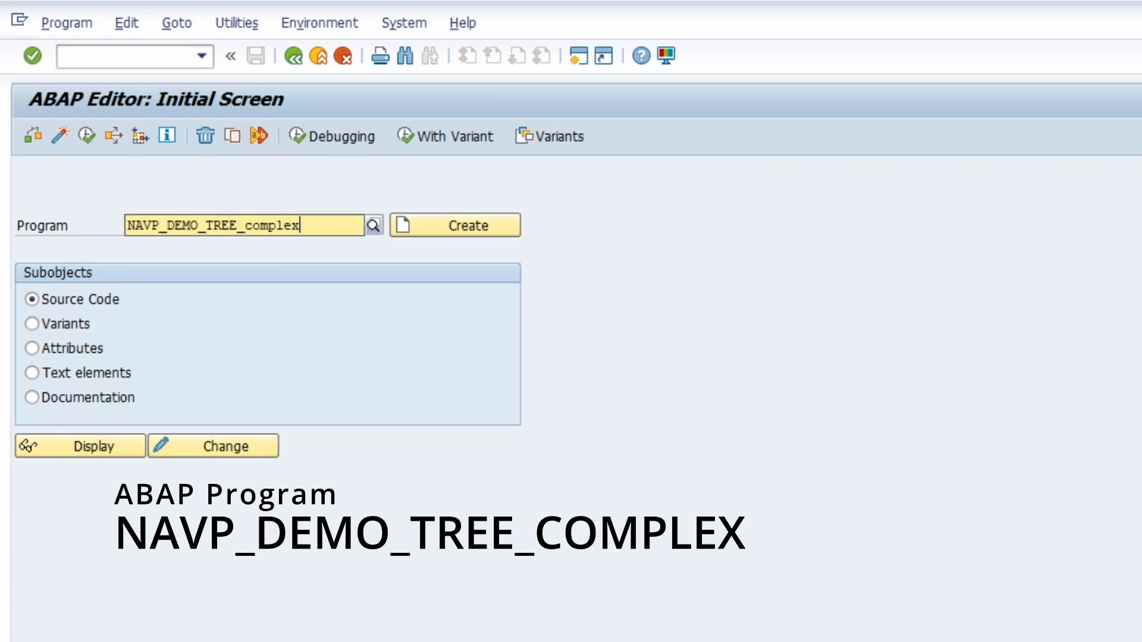
key(Return)
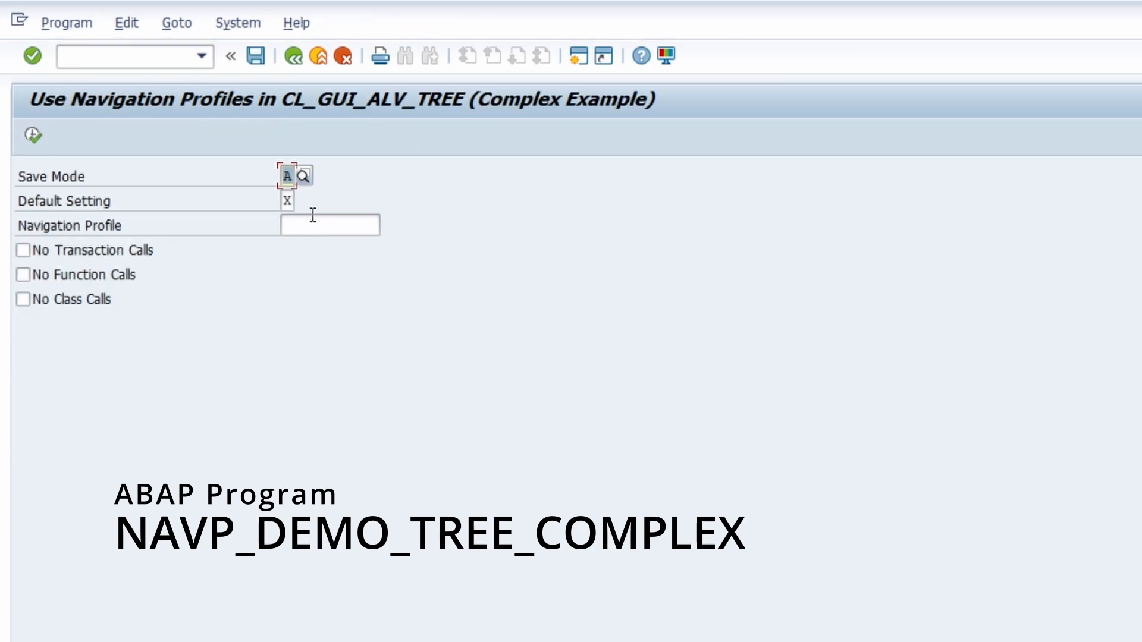
key(F8)
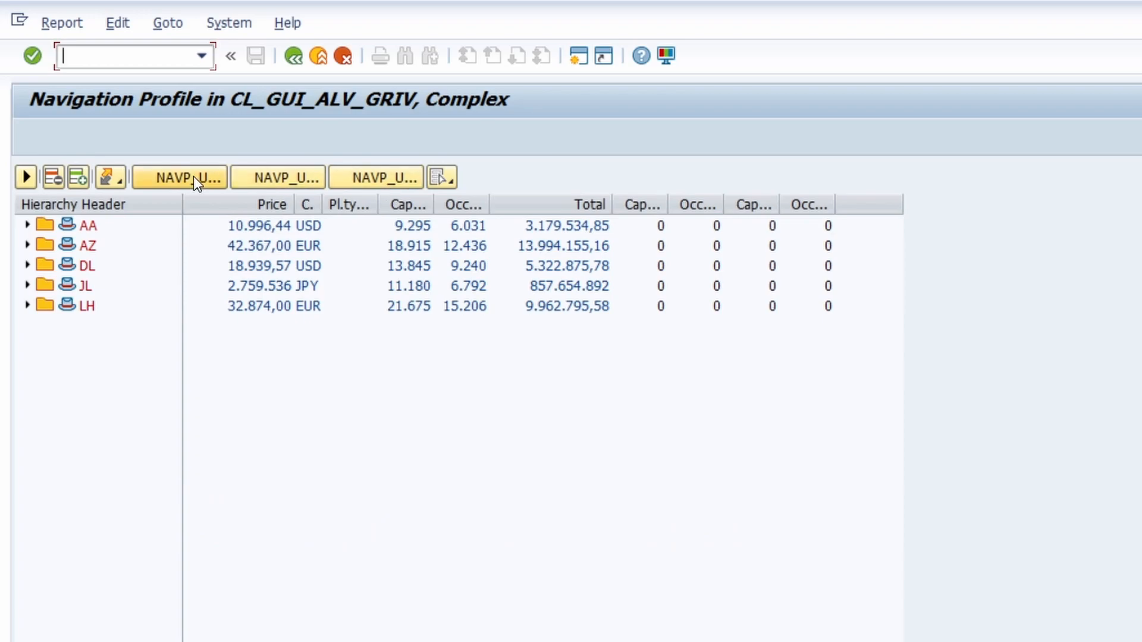
click(294, 56)
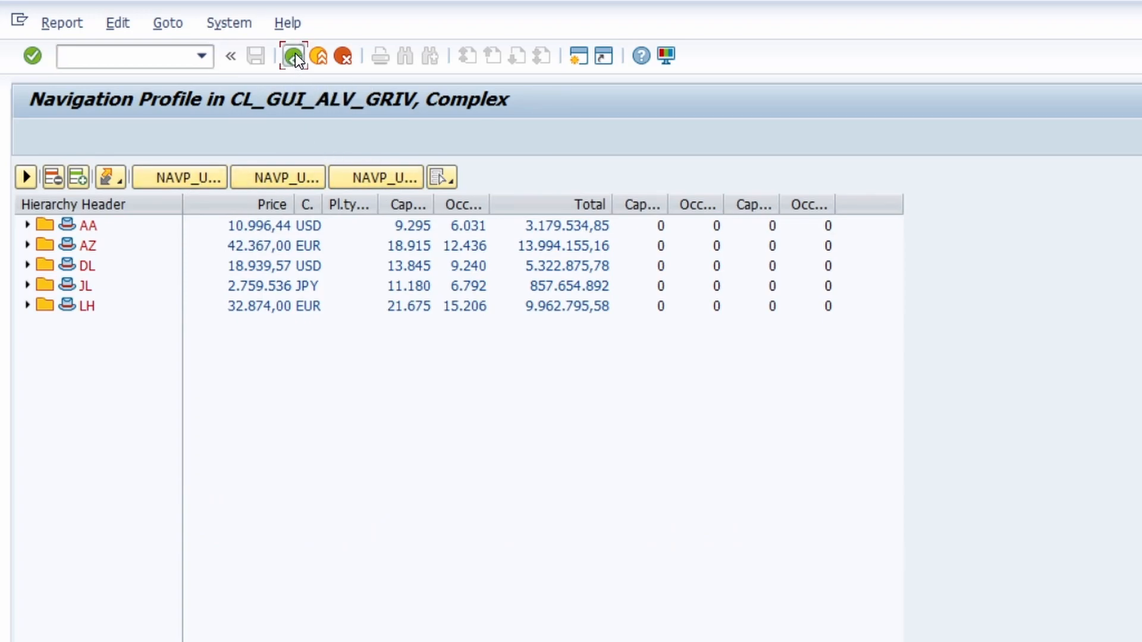